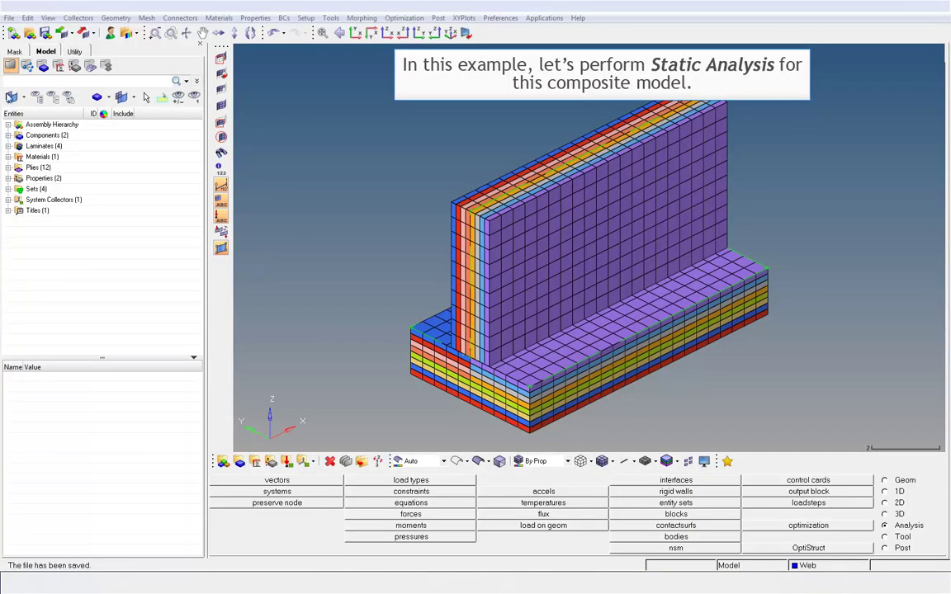
Step: Review the model's components, laminates, plies and the properties of the cfk material
click(8, 136)
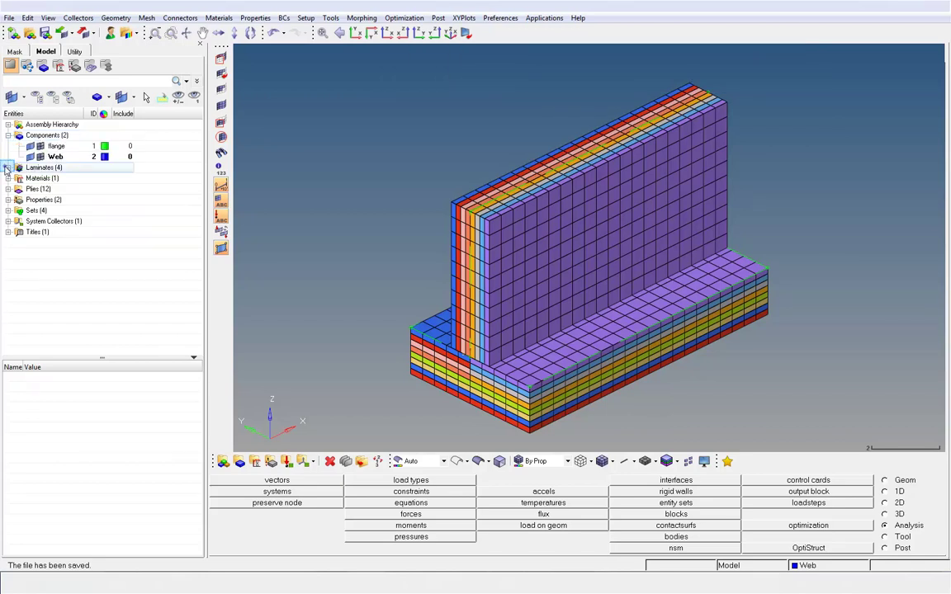
click(8, 168)
click(8, 221)
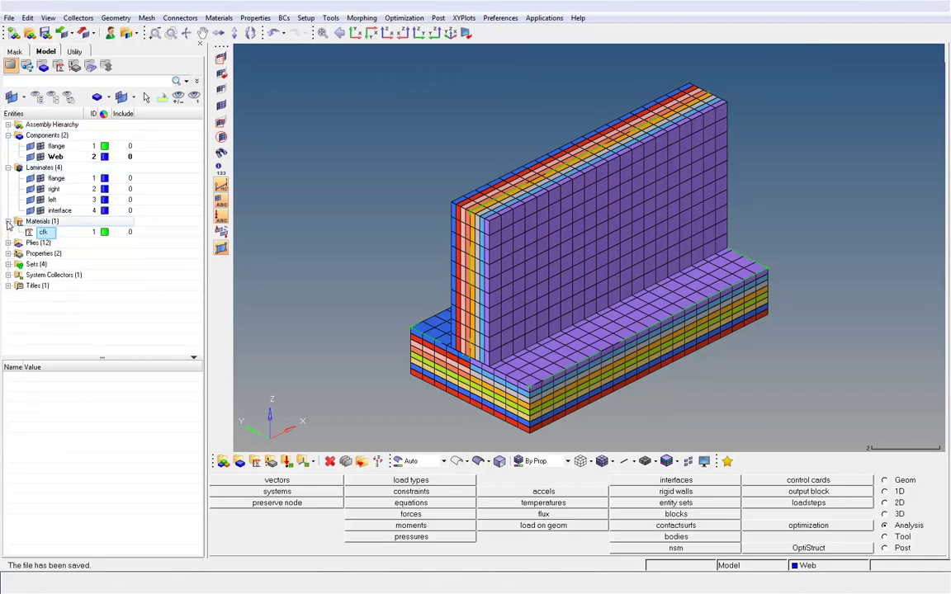
click(45, 233)
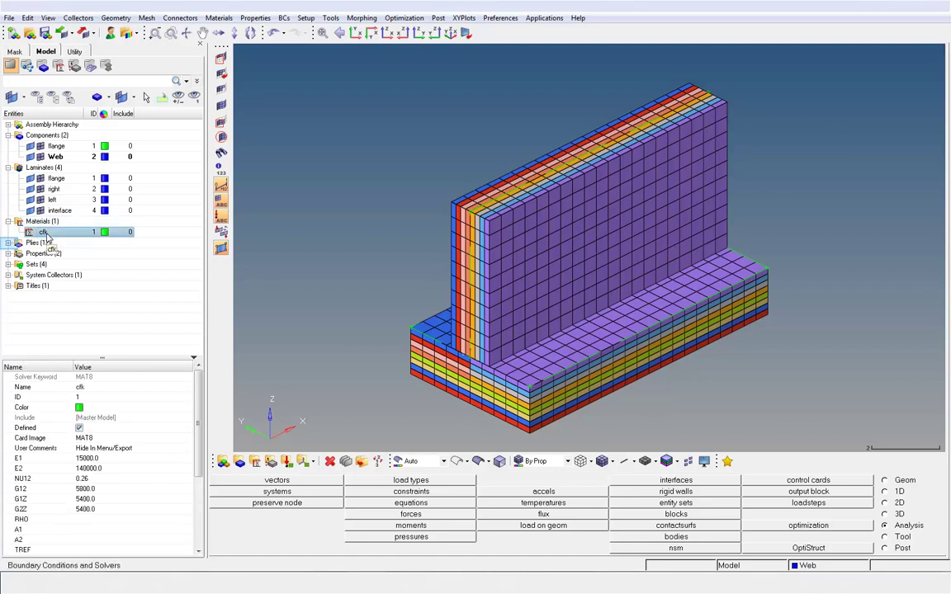
click(7, 242)
scroll(180, 207, down, 3)
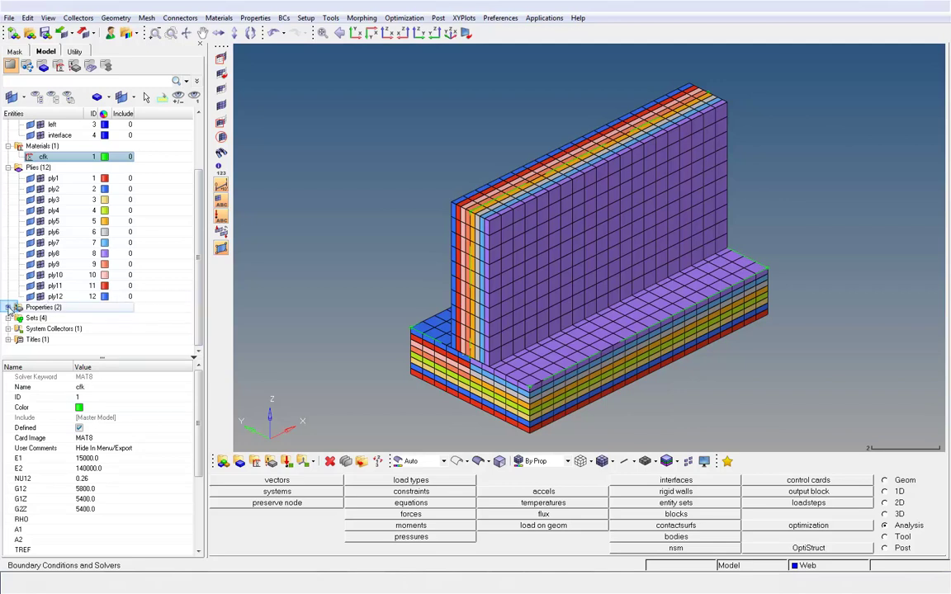
Step: Assign the HILL failure theory to both the flange and Web properties
click(9, 307)
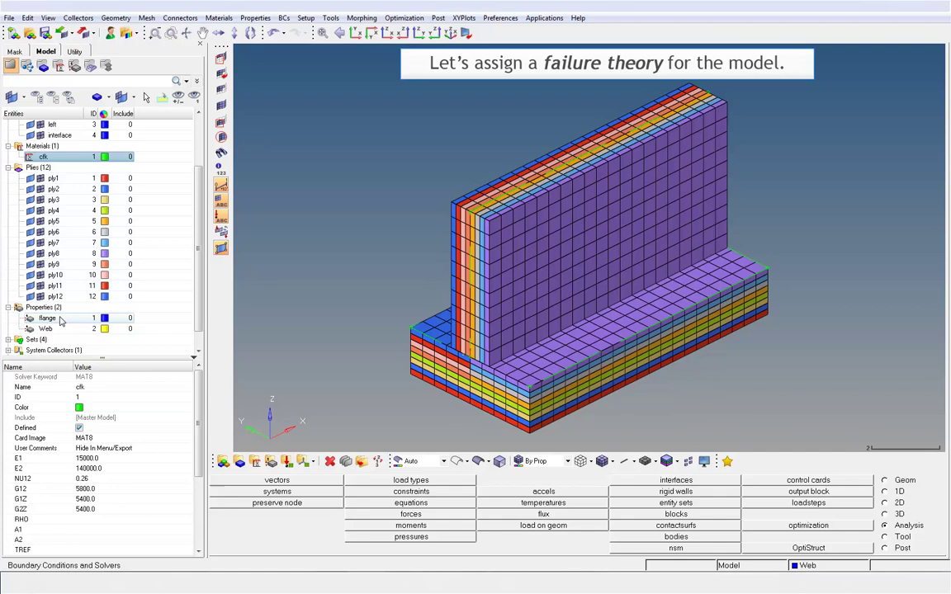
click(47, 318)
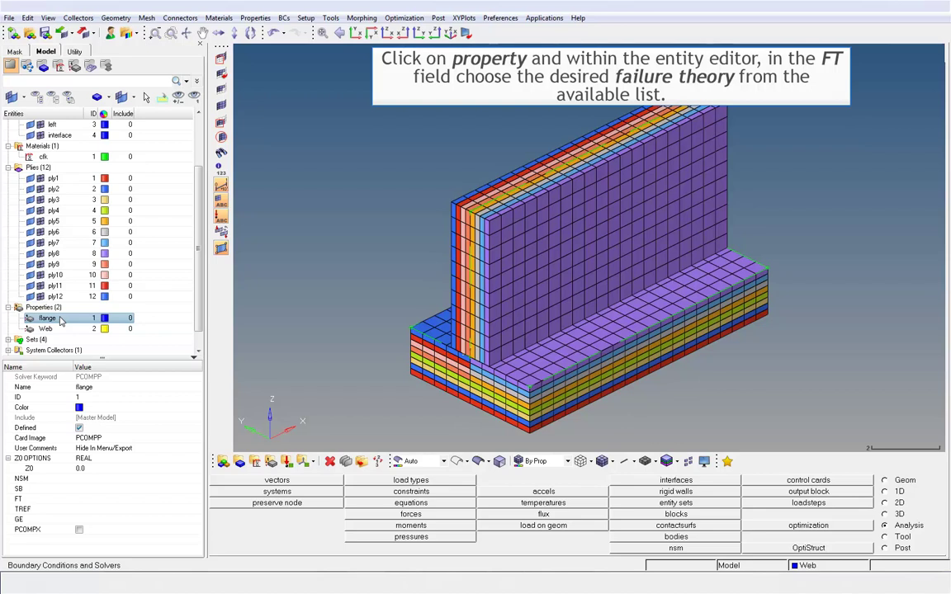
click(96, 500)
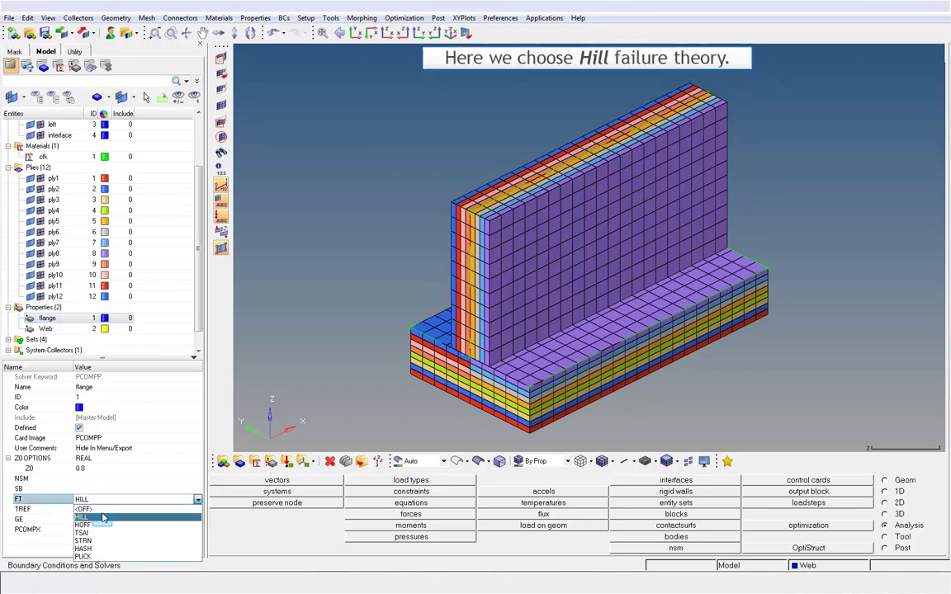
click(86, 471)
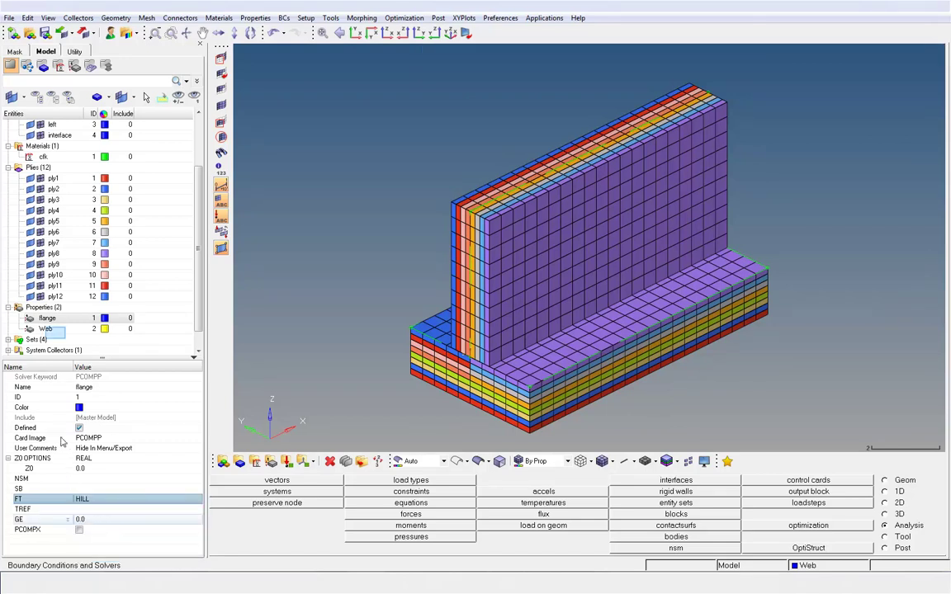
click(50, 329)
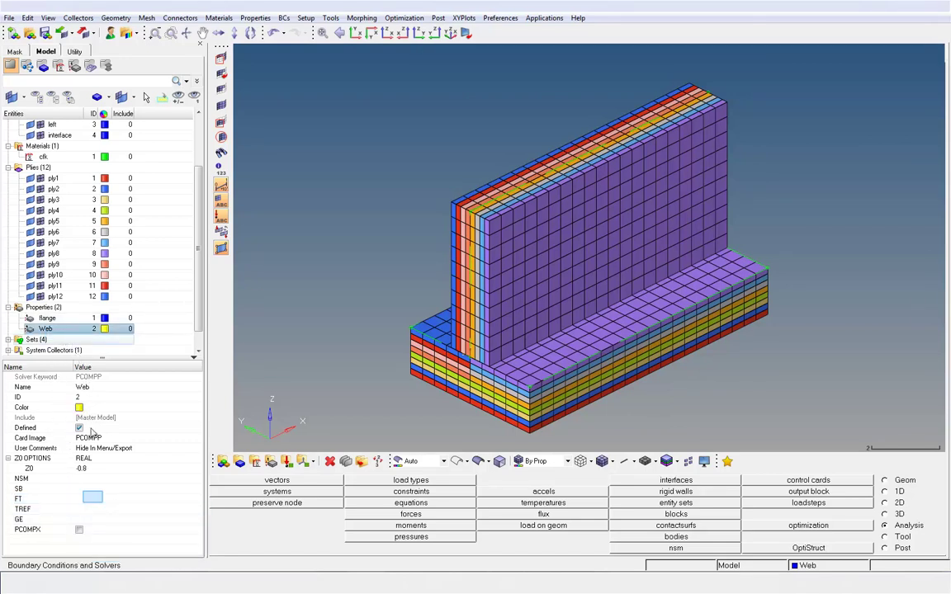
click(92, 498)
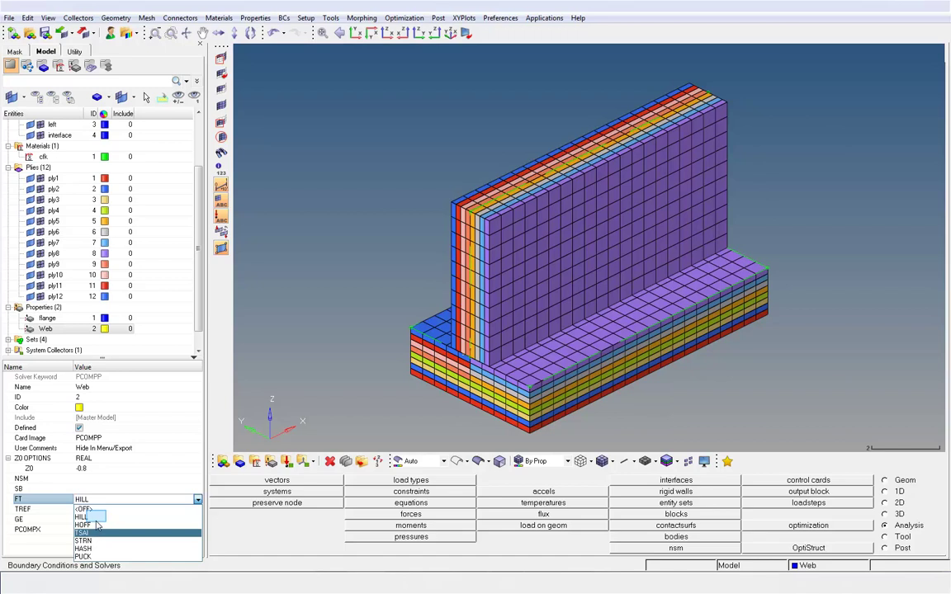
click(97, 518)
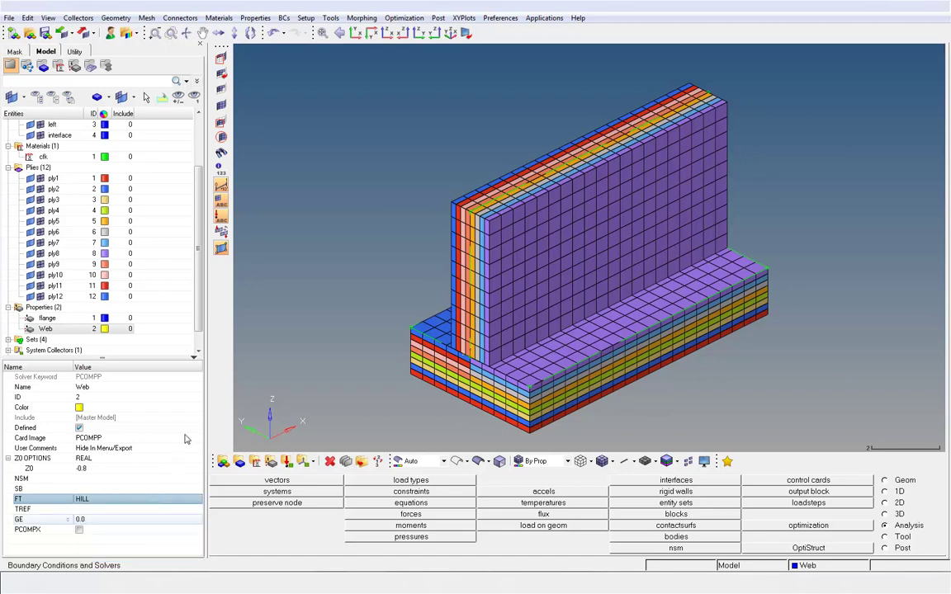
Step: Collapse the expanded Properties, Plies, Laminates, Materials and Components folders in the model tree
scroll(182, 297, down, 1)
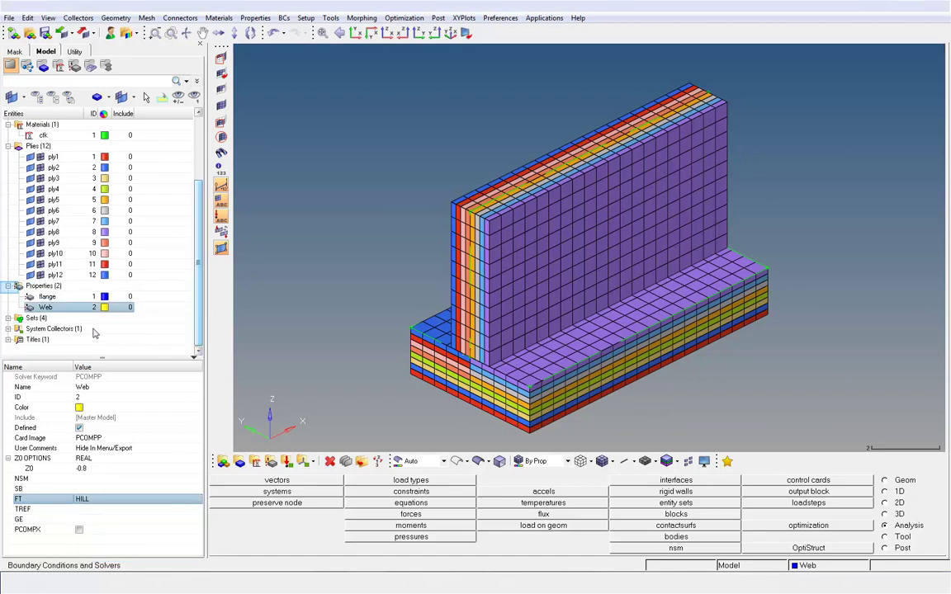
click(7, 286)
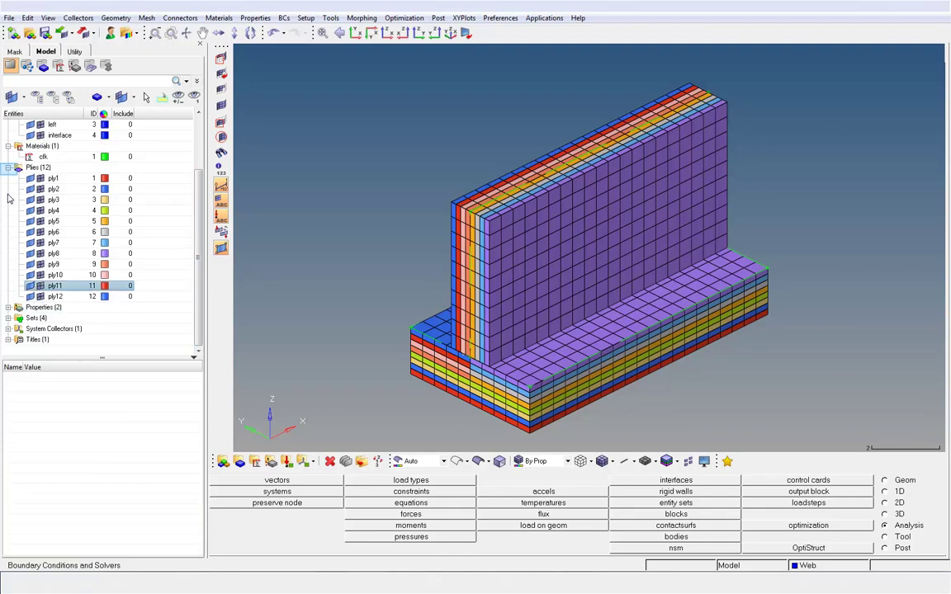
click(7, 167)
click(8, 168)
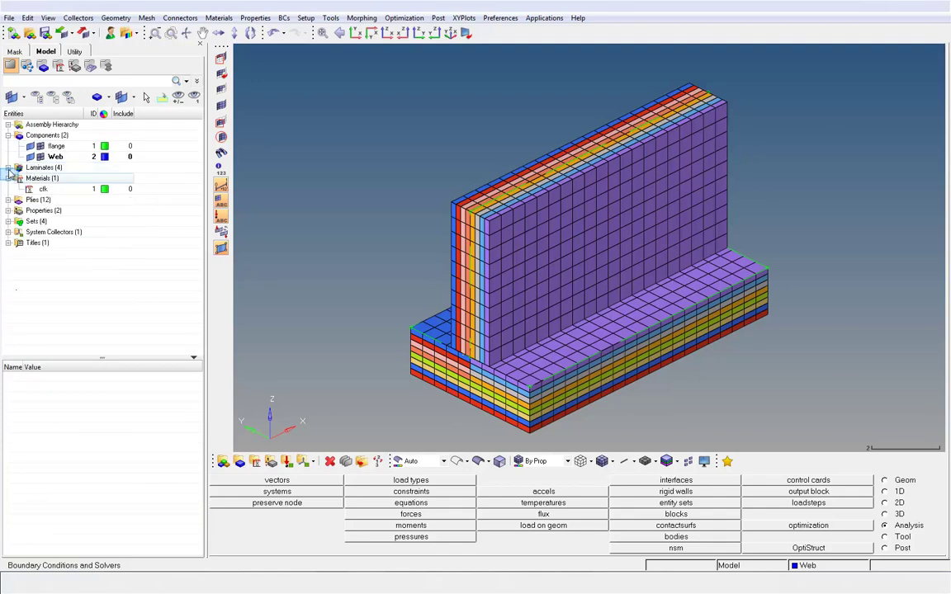
click(8, 135)
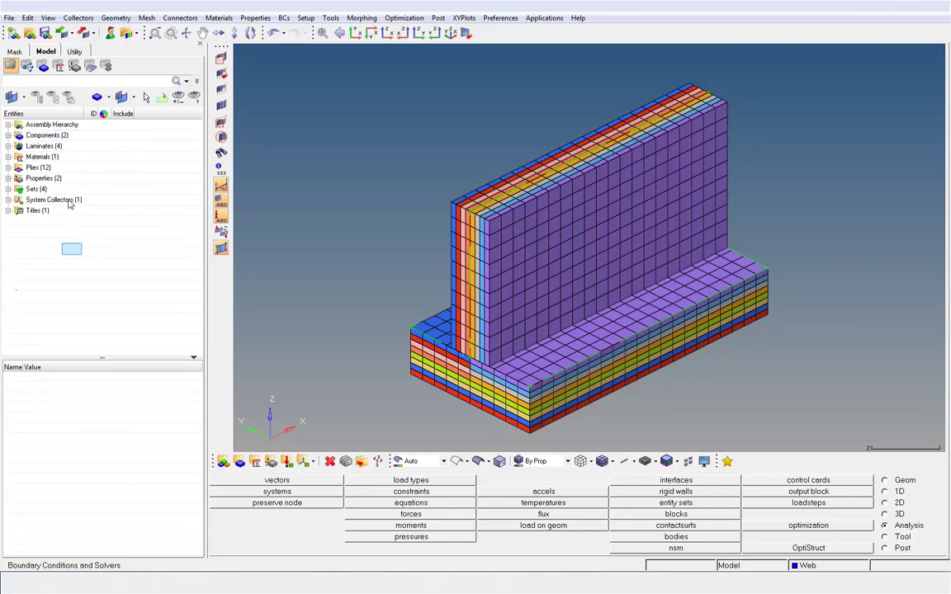
Step: Create a load collector named Spc
right_click(71, 251)
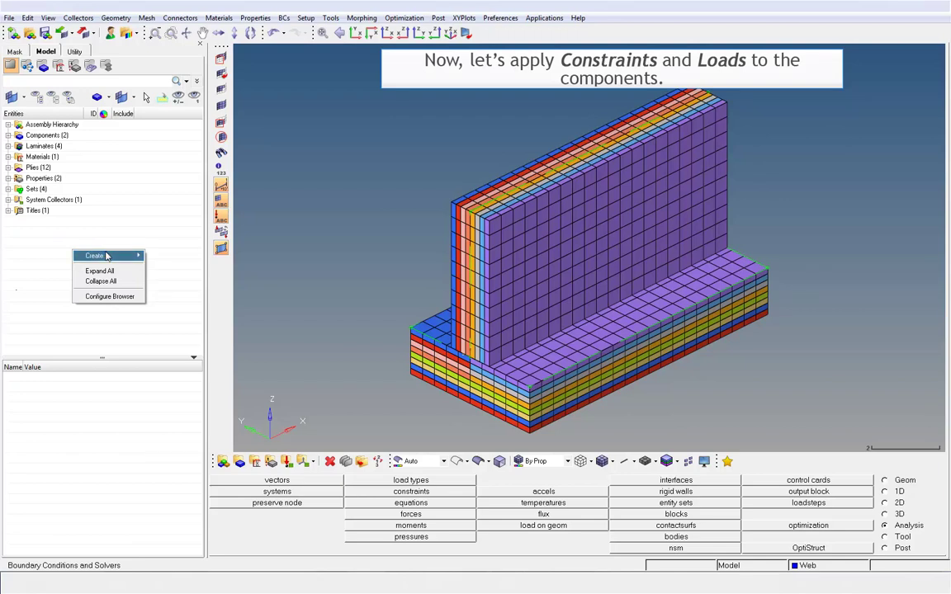
click(106, 256)
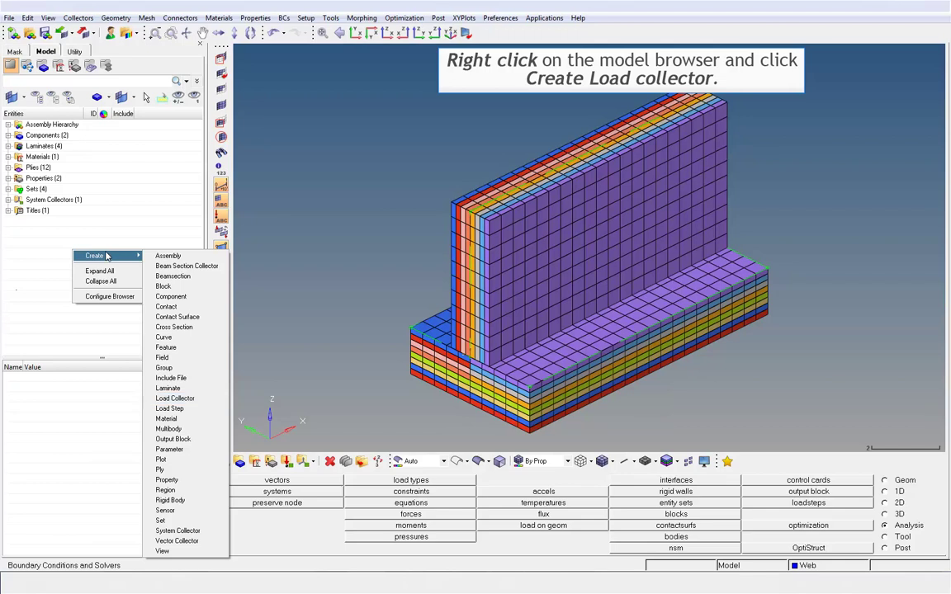
click(175, 398)
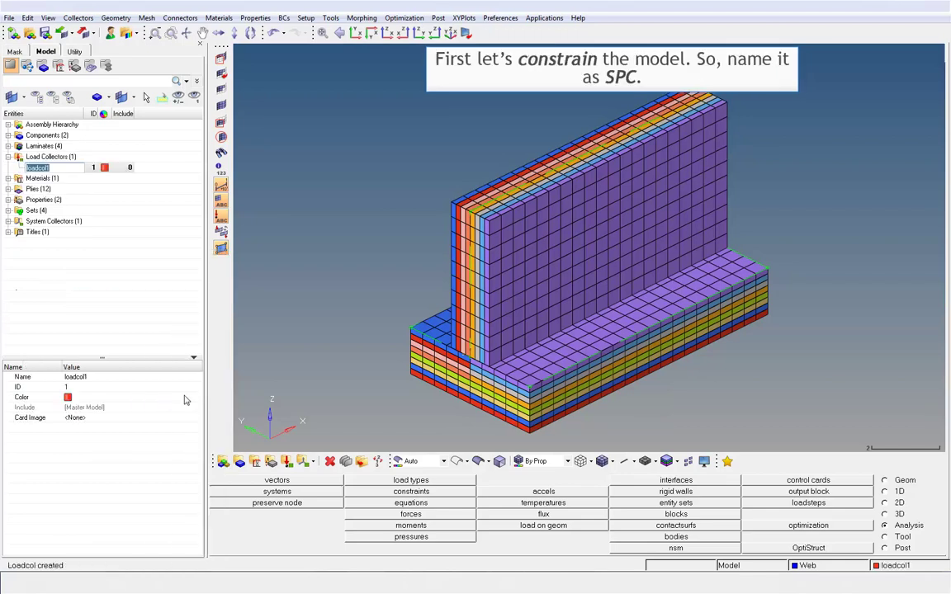
text(Spc)
key(Return)
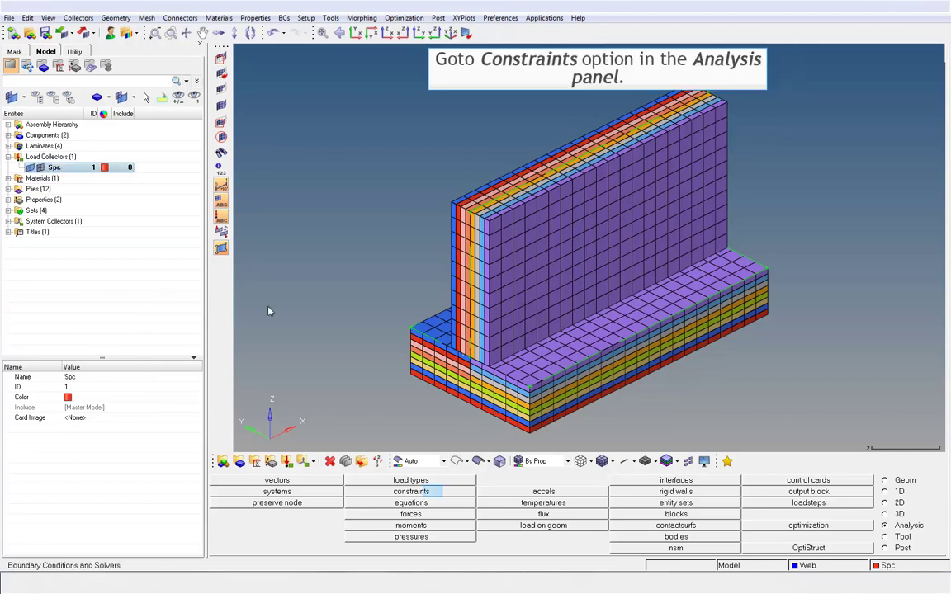
Step: Constrain all six degrees of freedom with zero values at the nodes along the web's top centre line
click(433, 492)
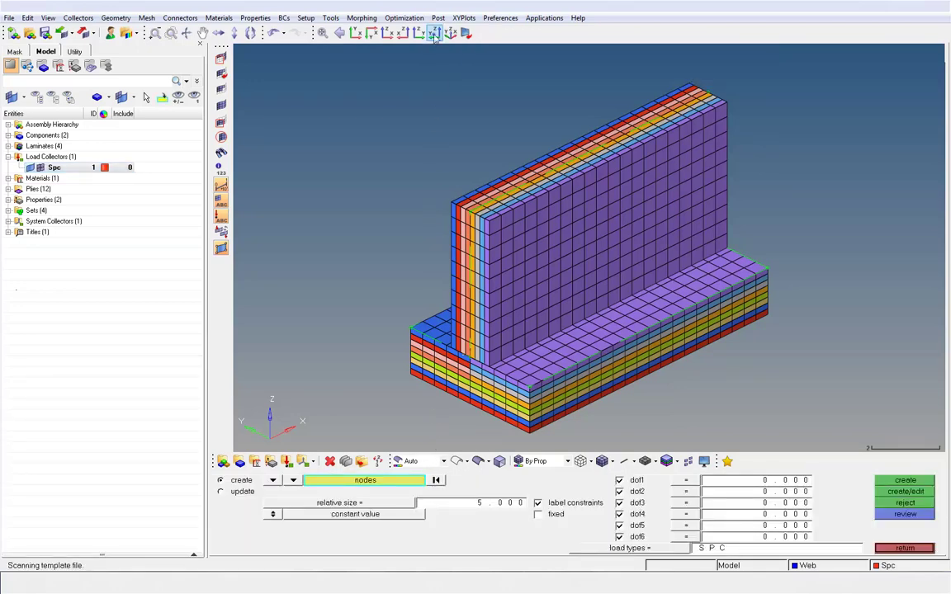
click(460, 35)
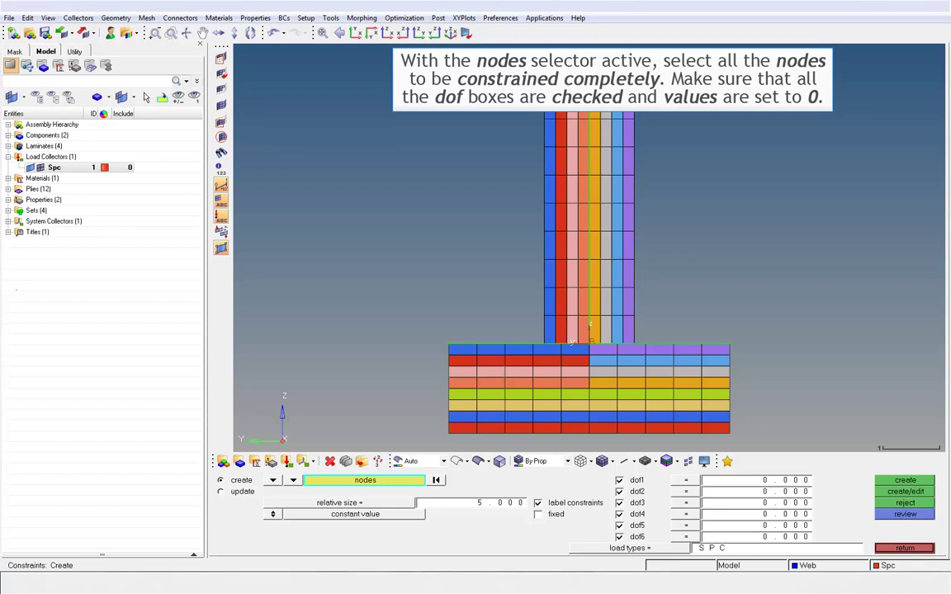
shift+drag(522, 46, 602, 69)
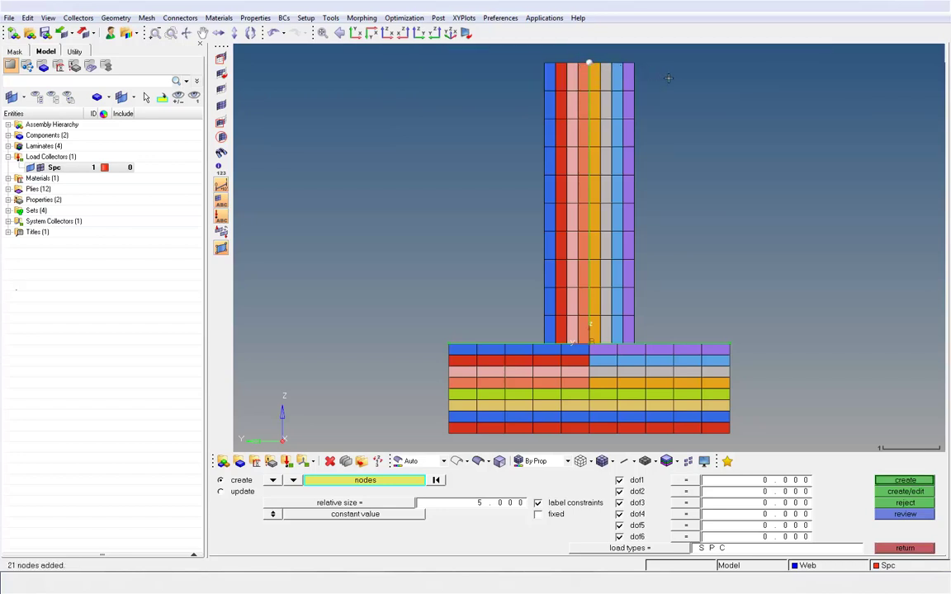
ctrl+drag(680, 88, 607, 263)
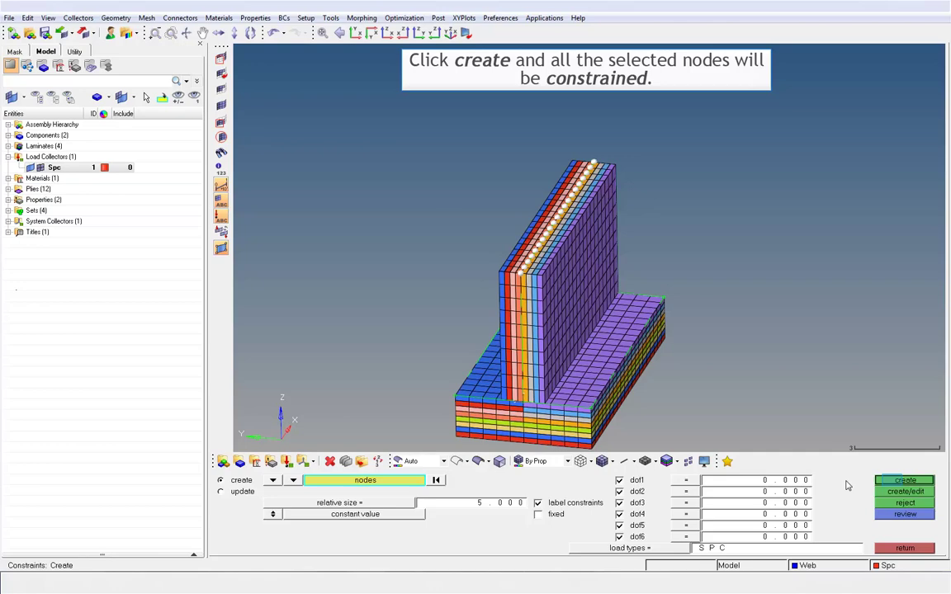
click(904, 480)
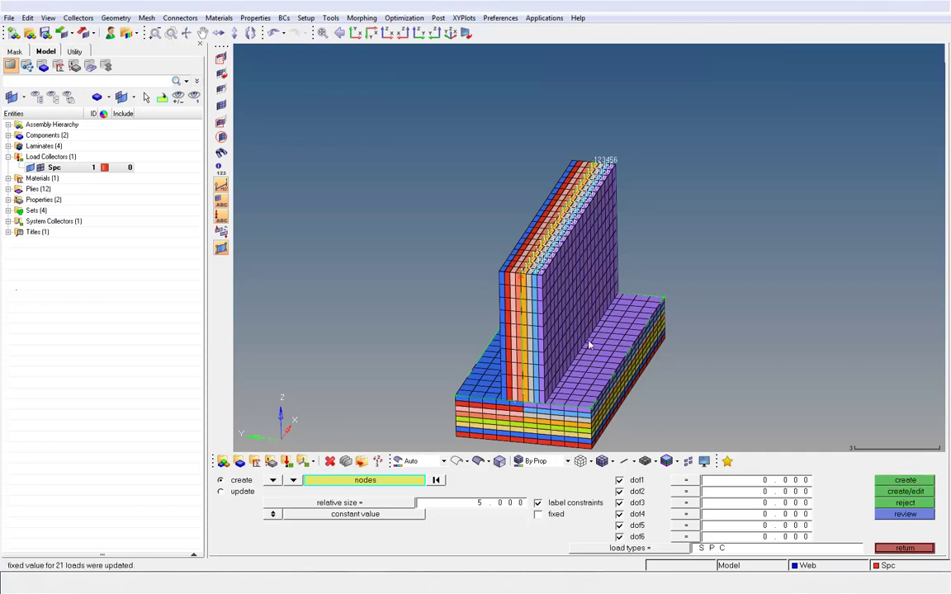
ctrl+drag(589, 344, 743, 318)
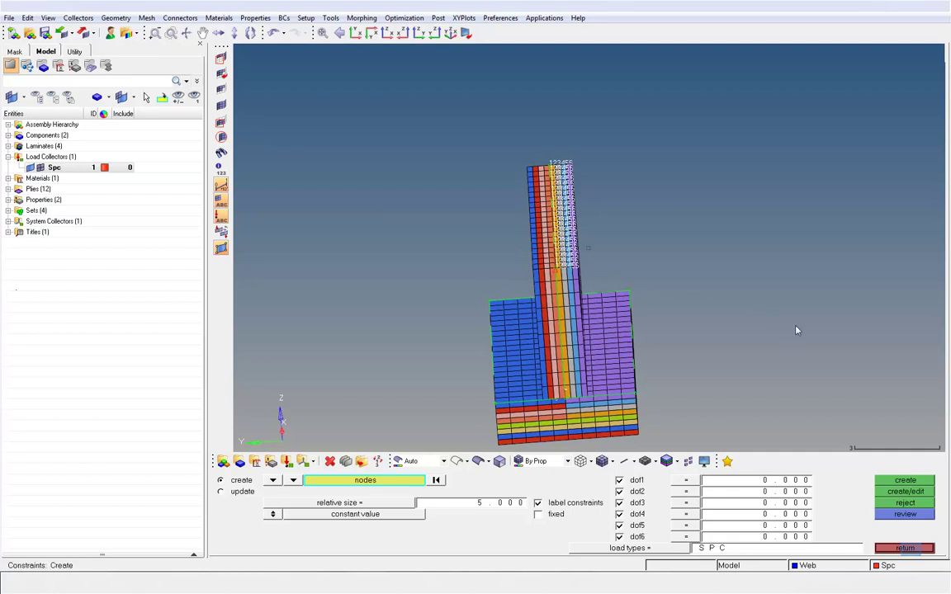
click(904, 548)
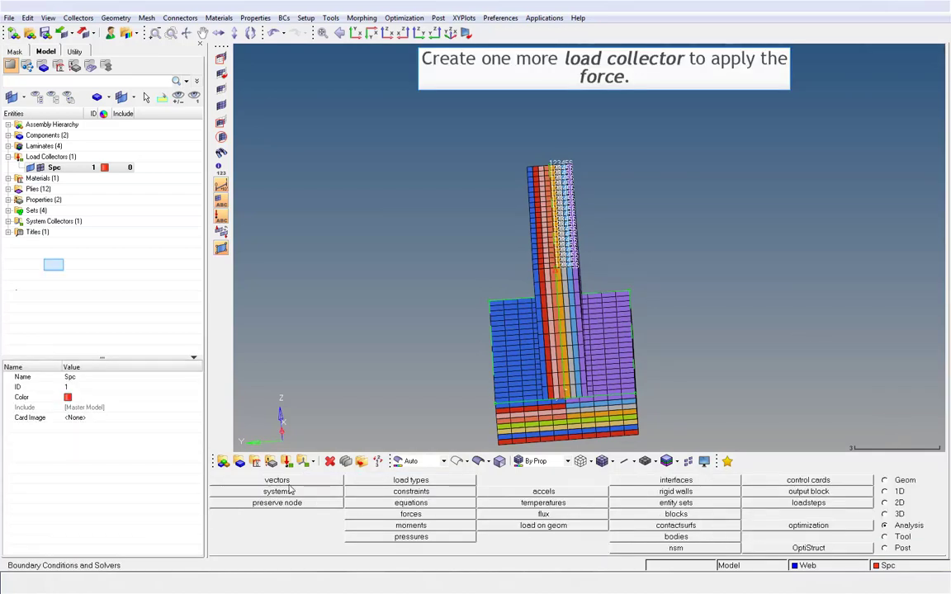
Step: Create a second load collector named Force
right_click(55, 270)
mouse_move(91, 272)
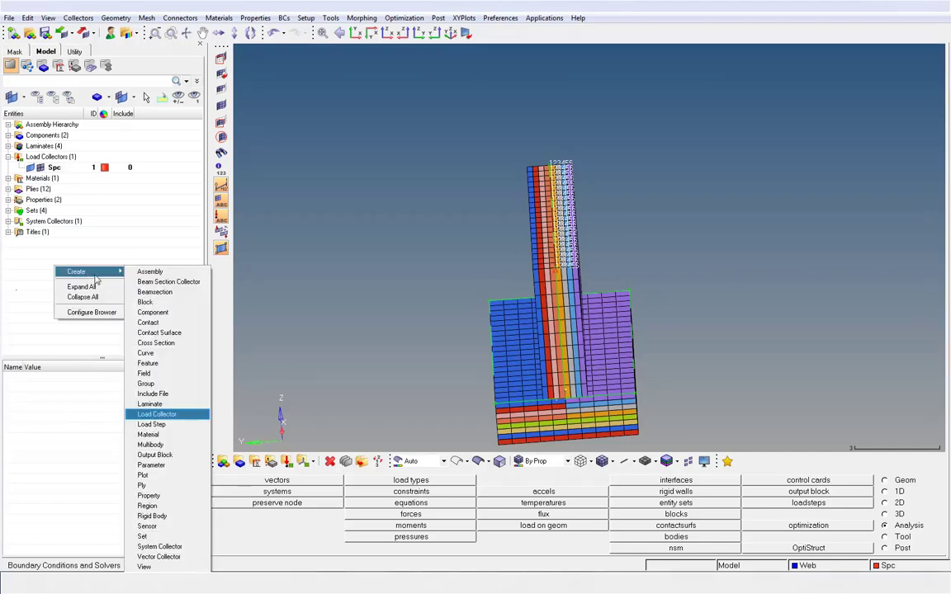
click(162, 414)
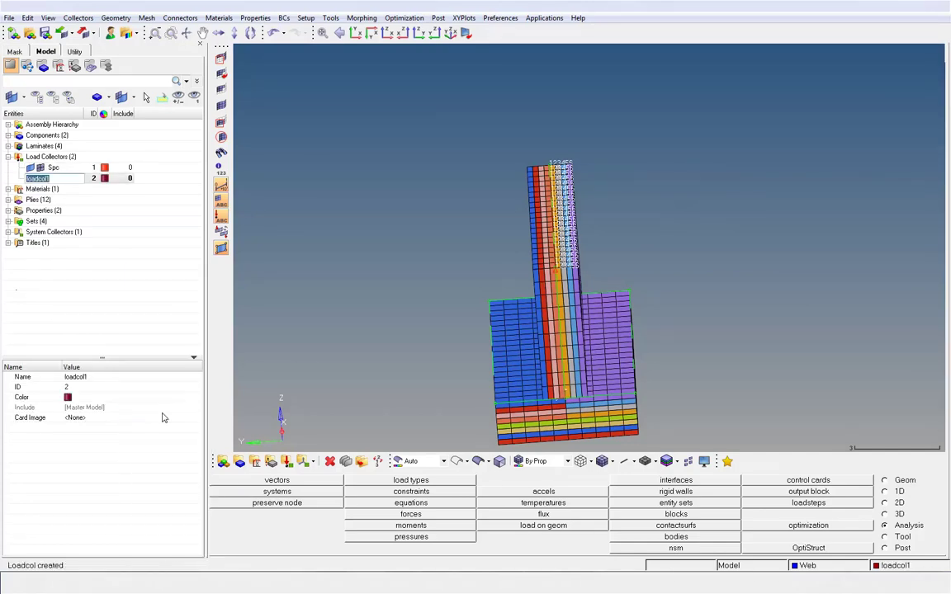
text(Force)
key(Return)
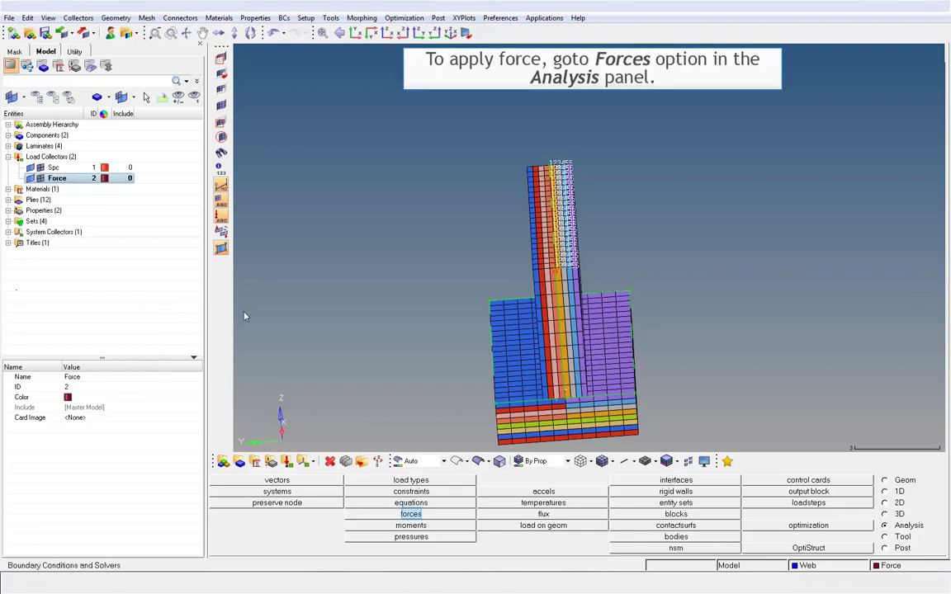
Step: Apply a force of magnitude 10 along the z-axis to the nodes on the top flange edge at the positive-Y side
click(411, 515)
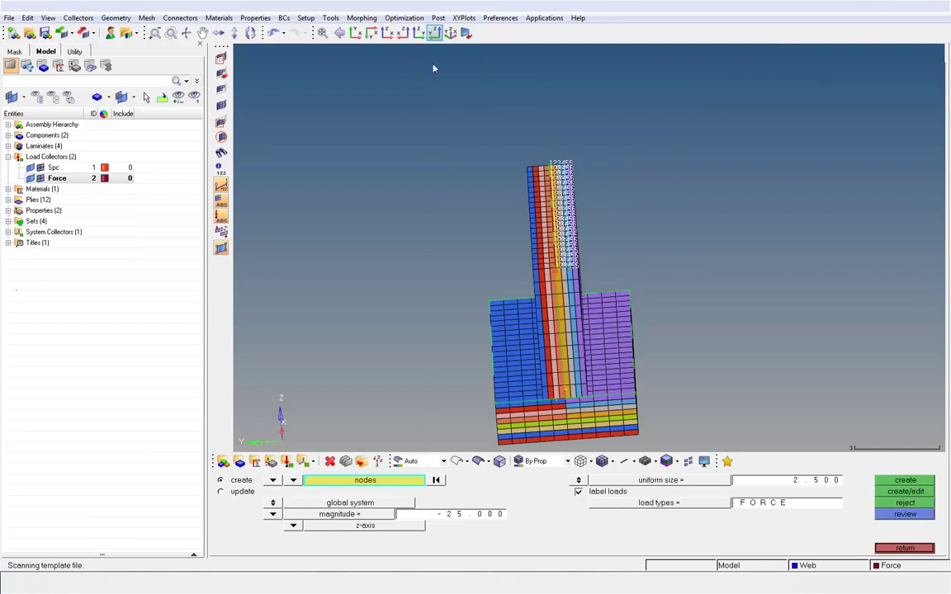
click(435, 33)
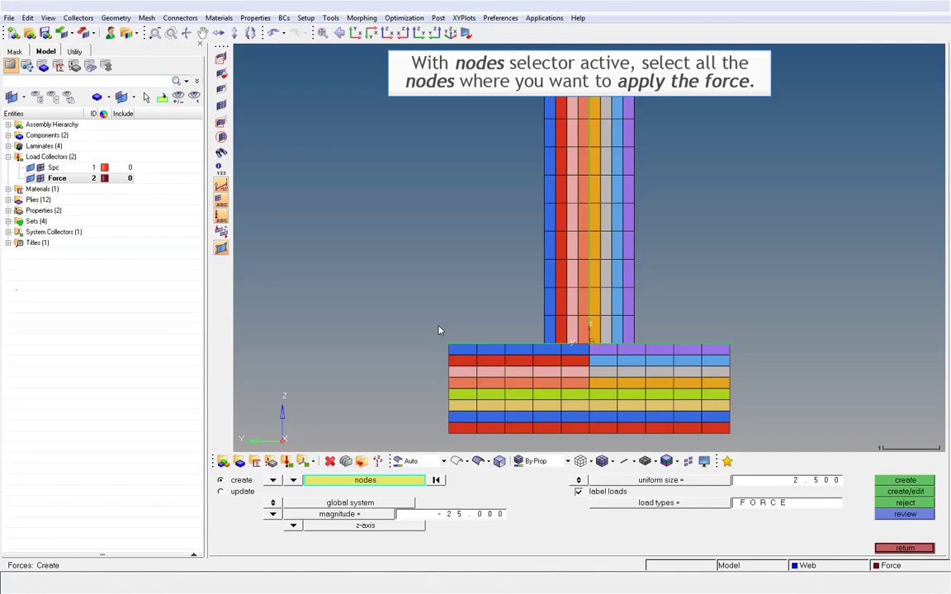
shift+drag(439, 331, 475, 371)
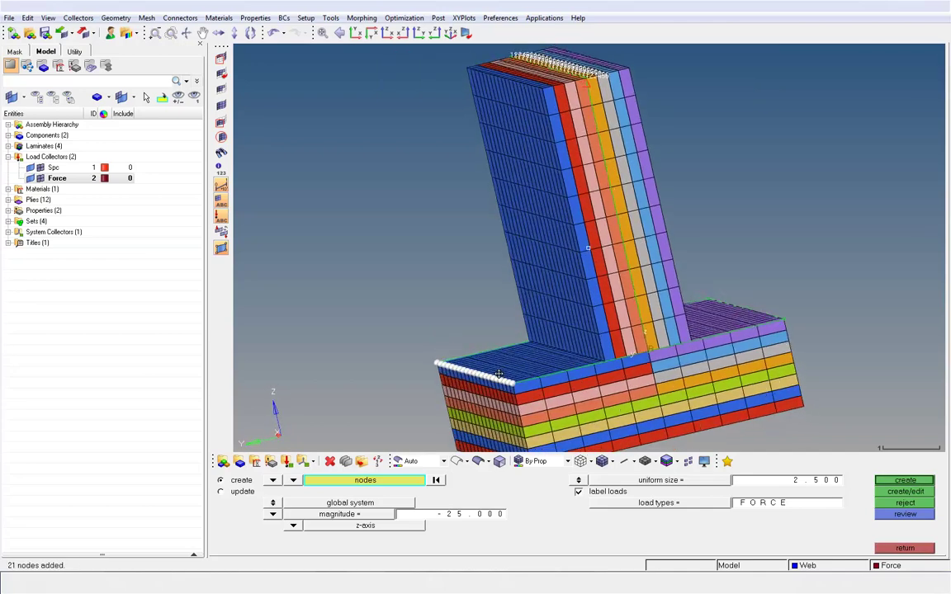
click(463, 518)
text(10)
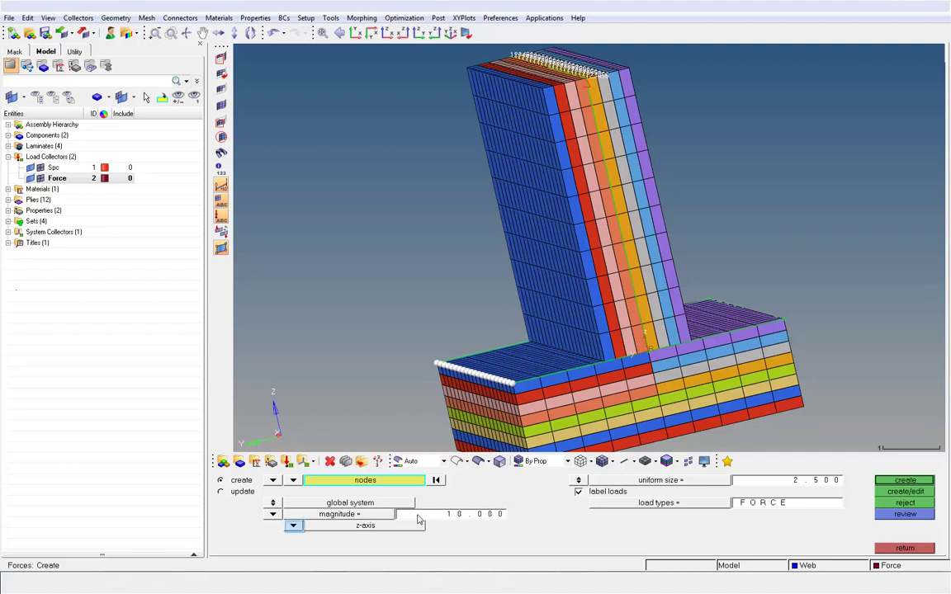
click(294, 526)
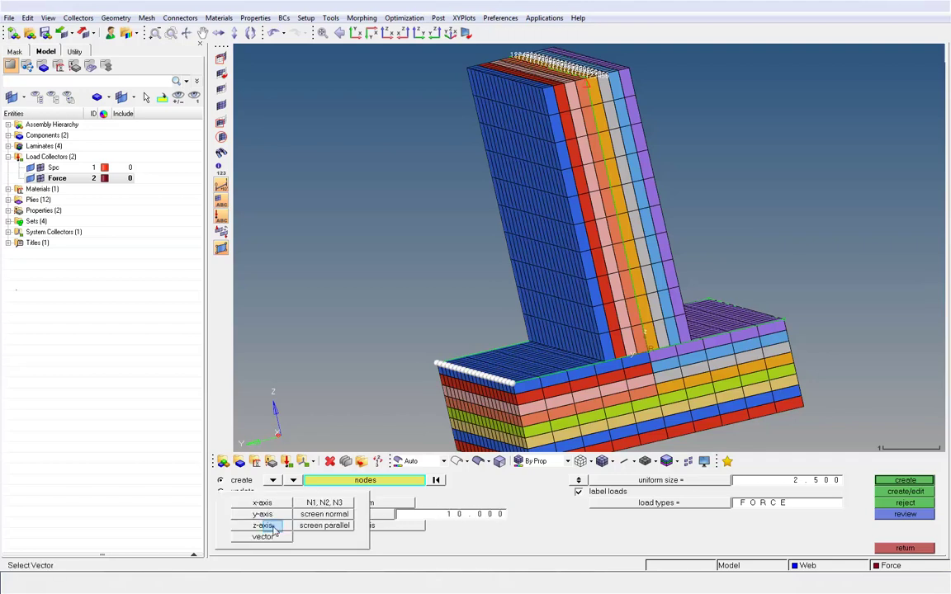
click(252, 479)
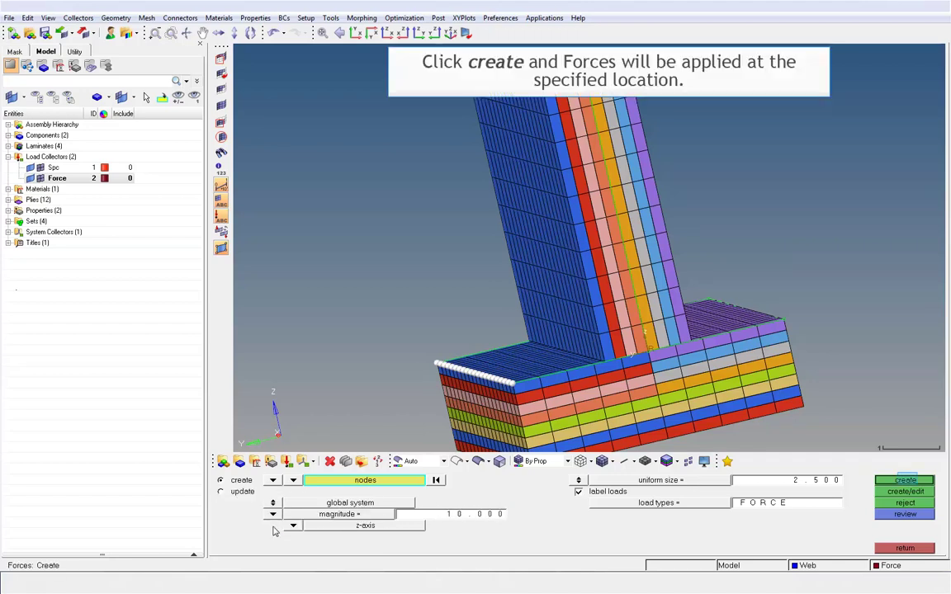
click(906, 480)
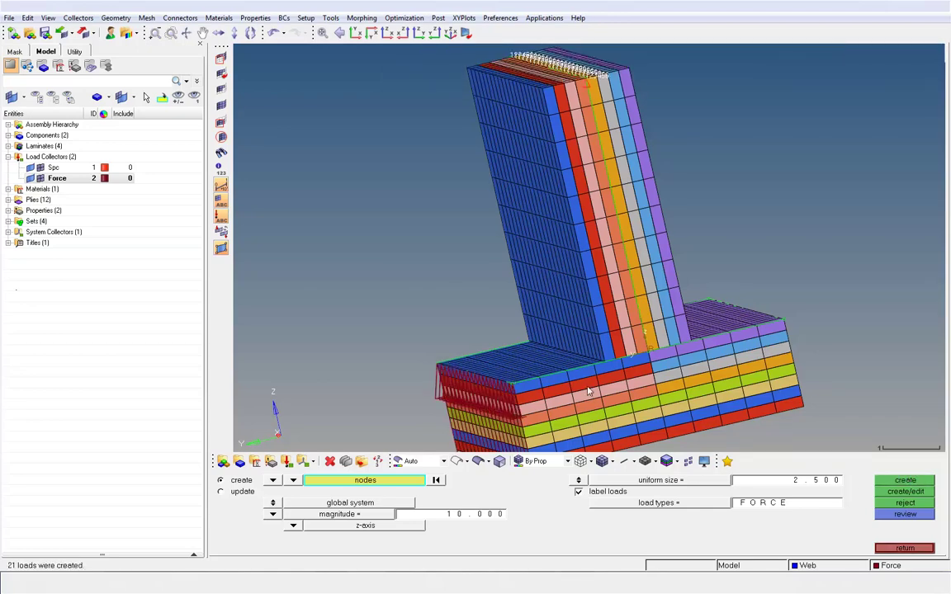
Step: Apply a force of magnitude -25 along the z-axis to the nodes on the opposite, negative-Y top edge of the flange
ctrl+drag(512, 346, 539, 363)
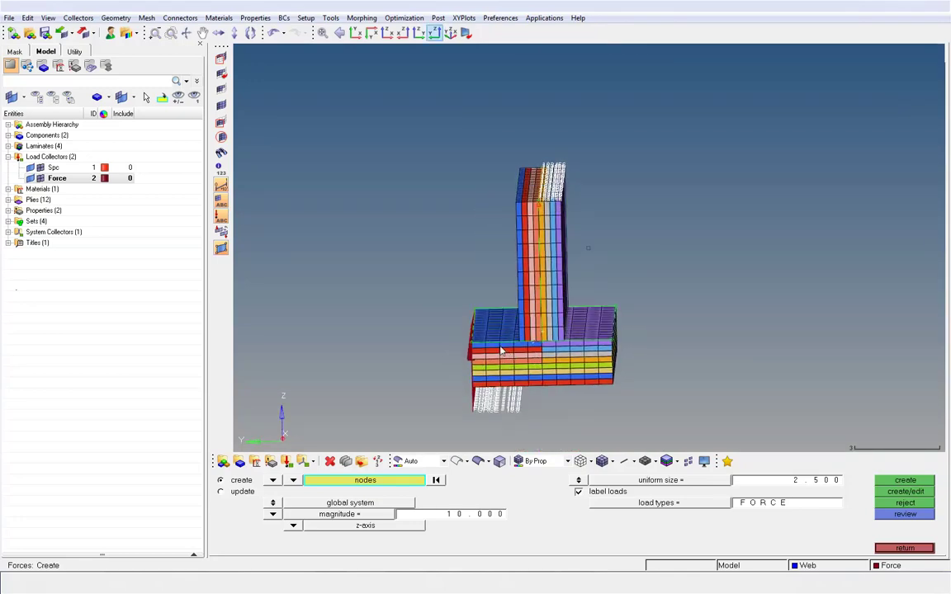
click(435, 35)
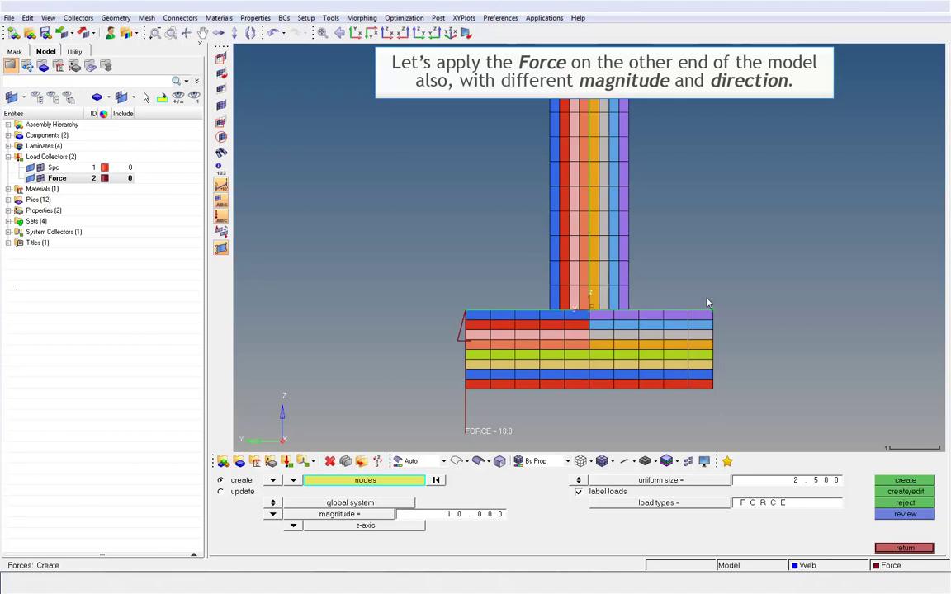
shift+drag(708, 303, 628, 355)
click(451, 513)
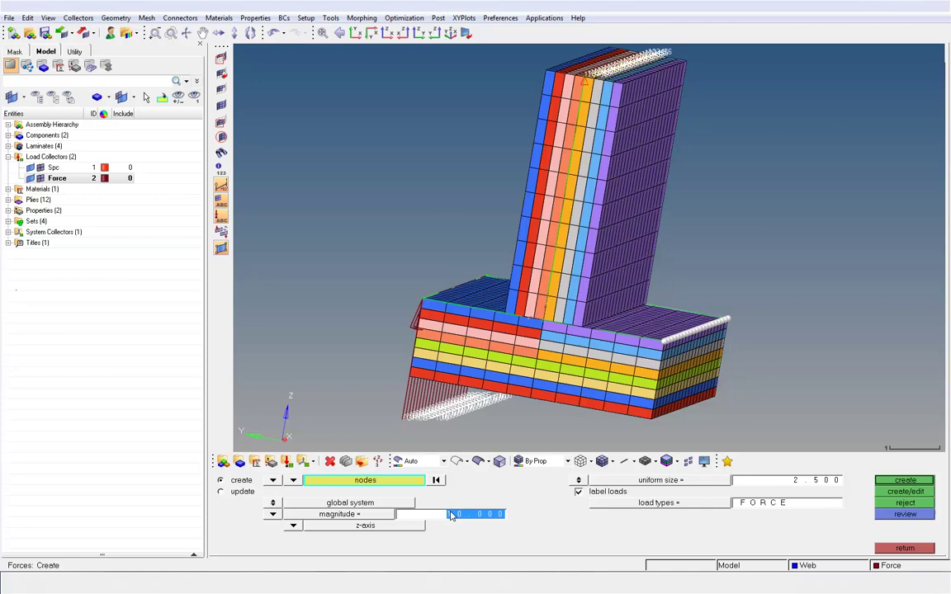
text(-25)
key(Return)
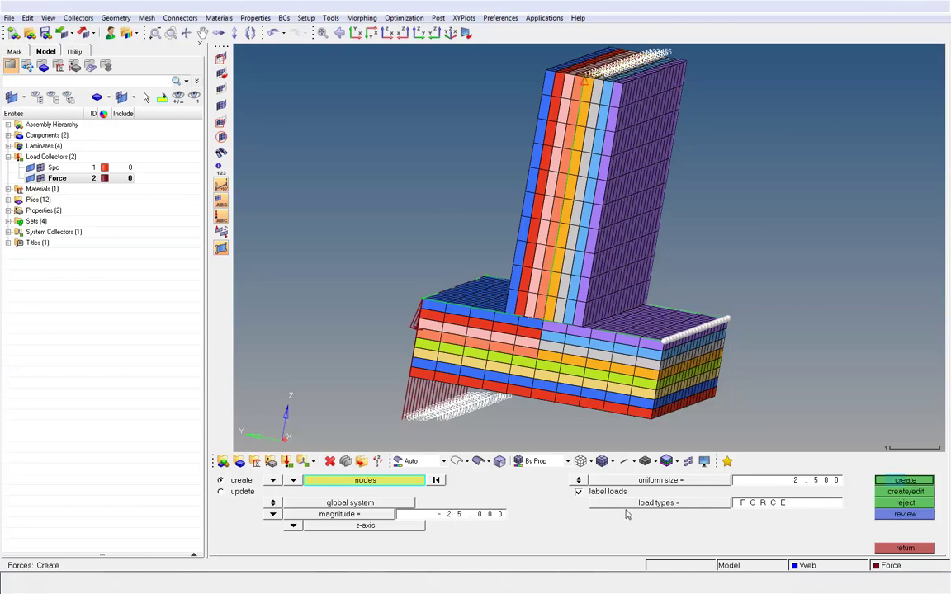
middle_click(614, 448)
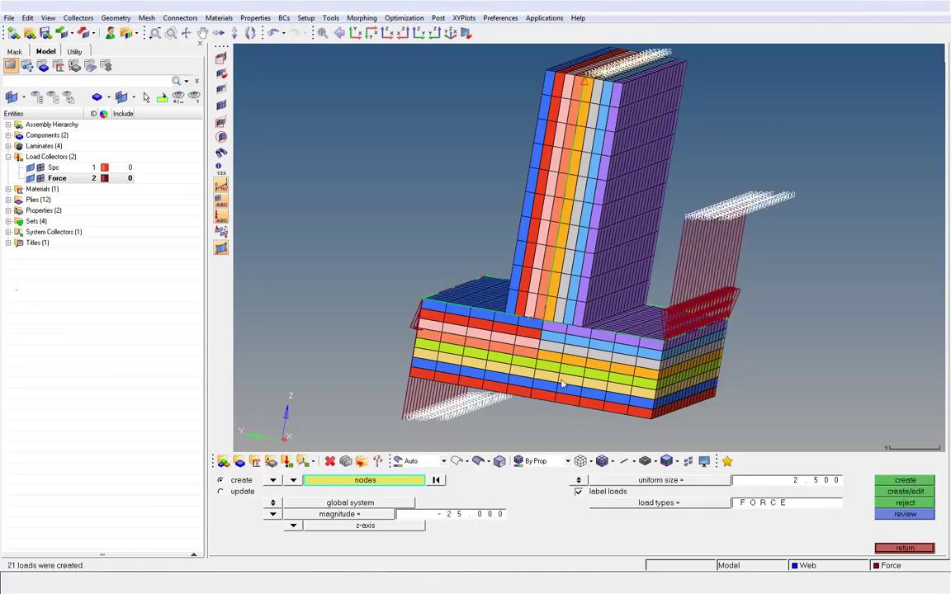
ctrl+drag(614, 446, 606, 378)
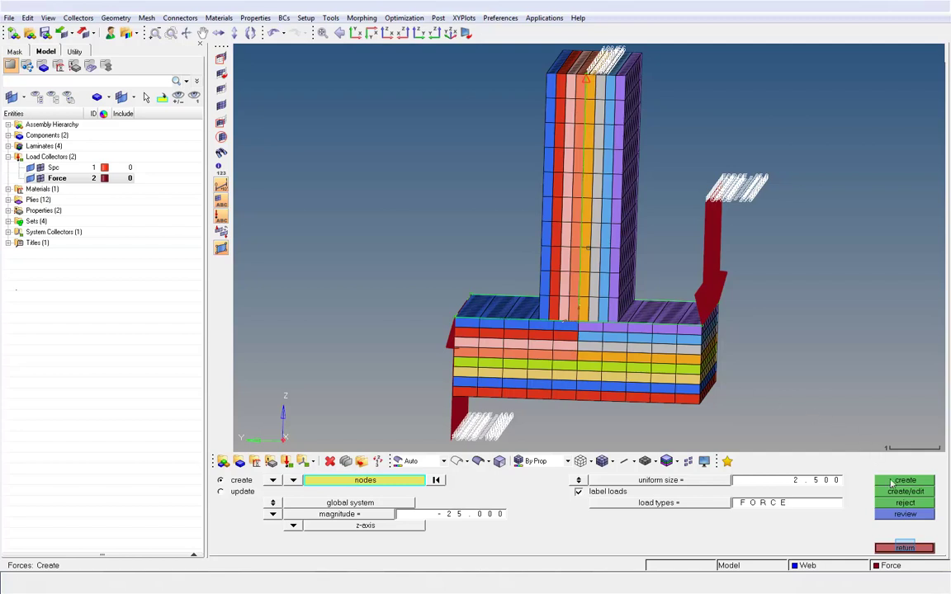
click(904, 548)
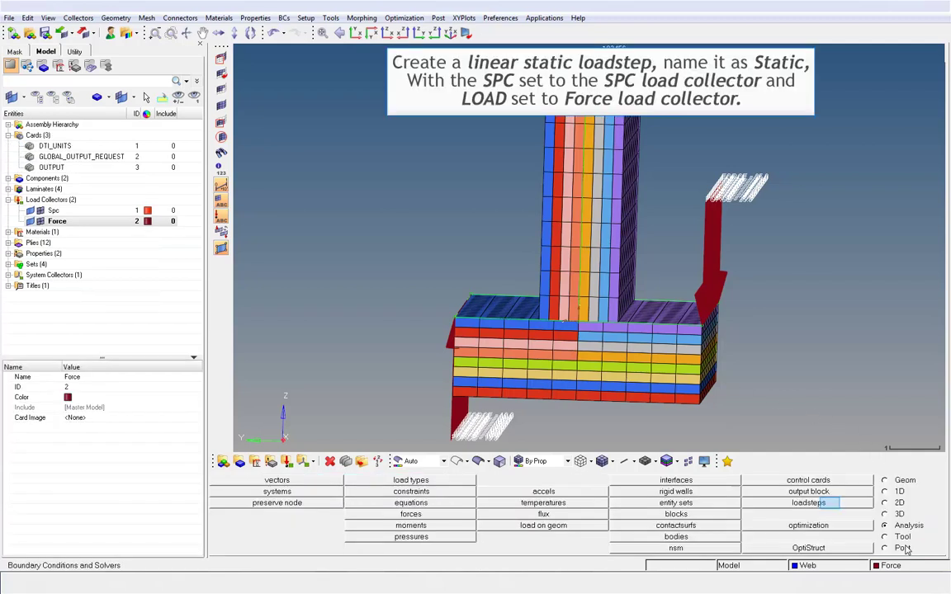
Step: Define a load step named static with SPC referencing the Spc load collector and LOAD referencing the Force load collector
click(832, 508)
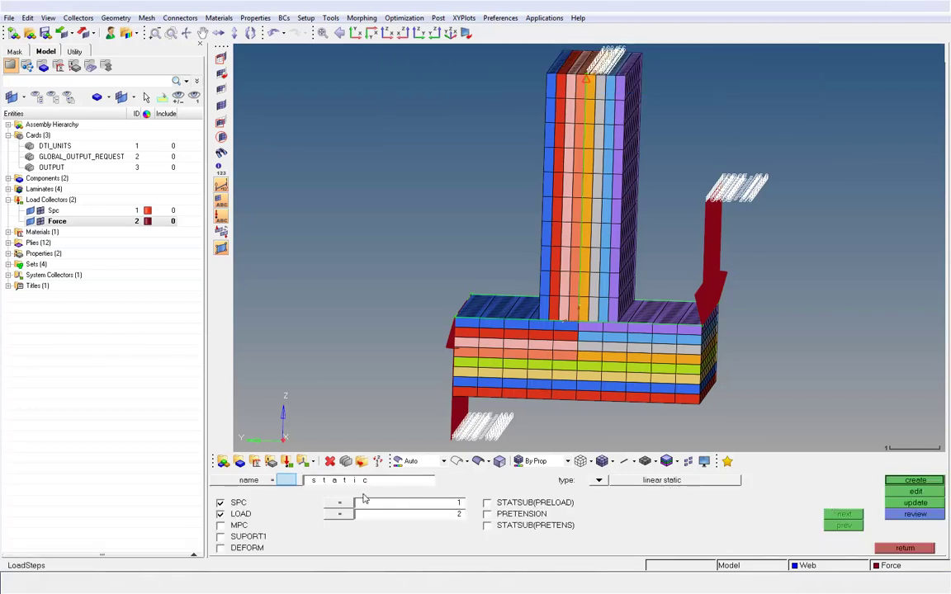
click(291, 481)
text(static)
text(stat)
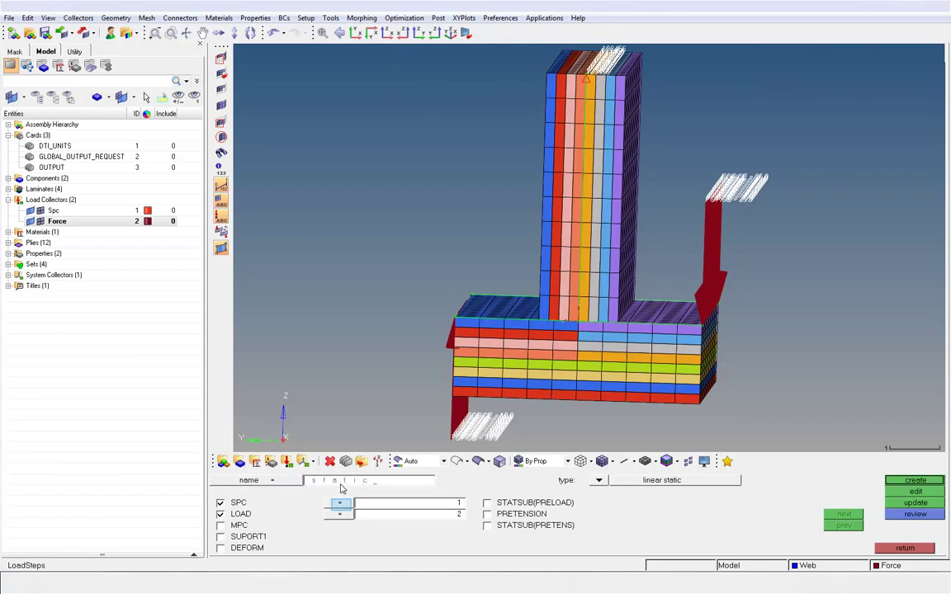
click(341, 504)
click(228, 480)
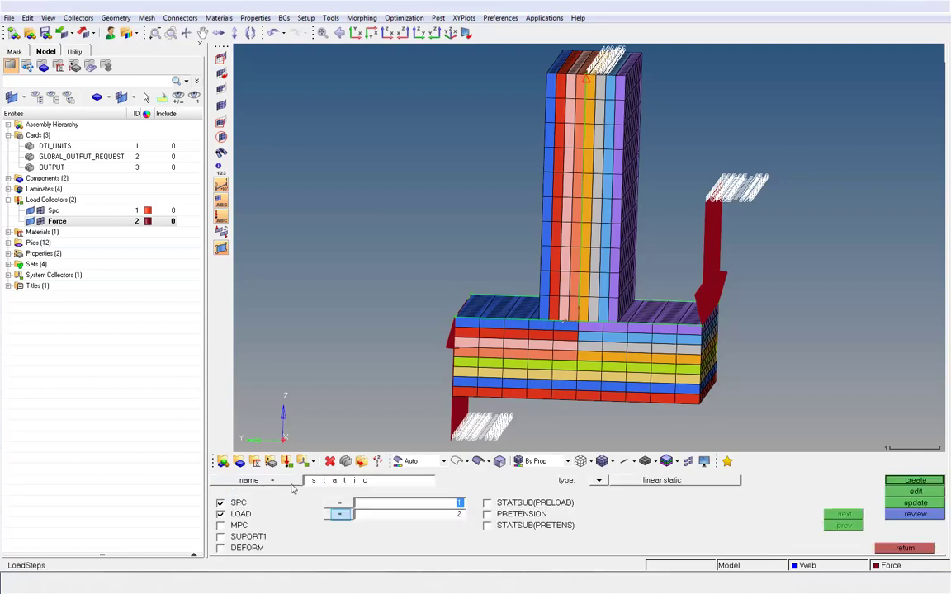
click(338, 515)
click(232, 492)
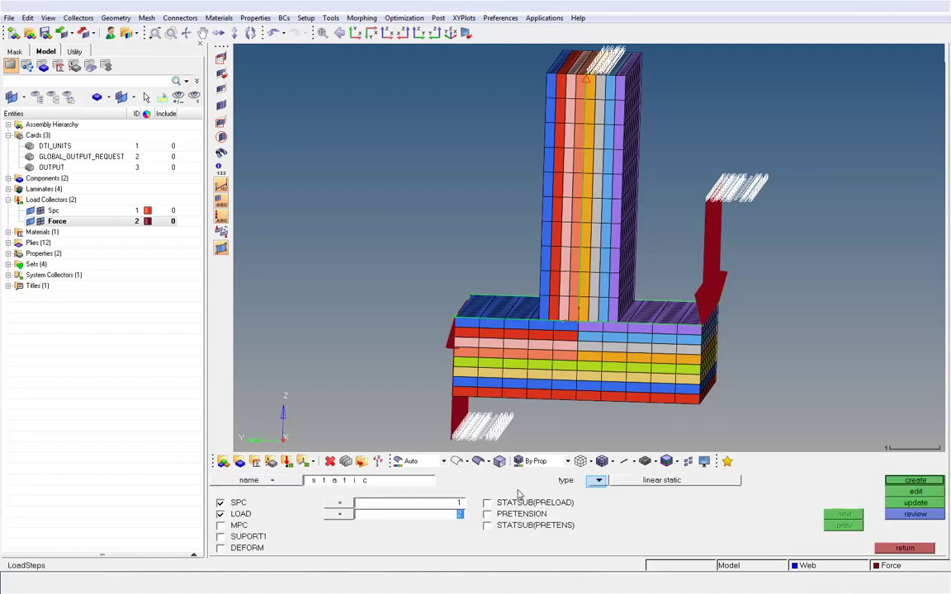
Step: Set the load step type to linear static and create the load step
click(598, 485)
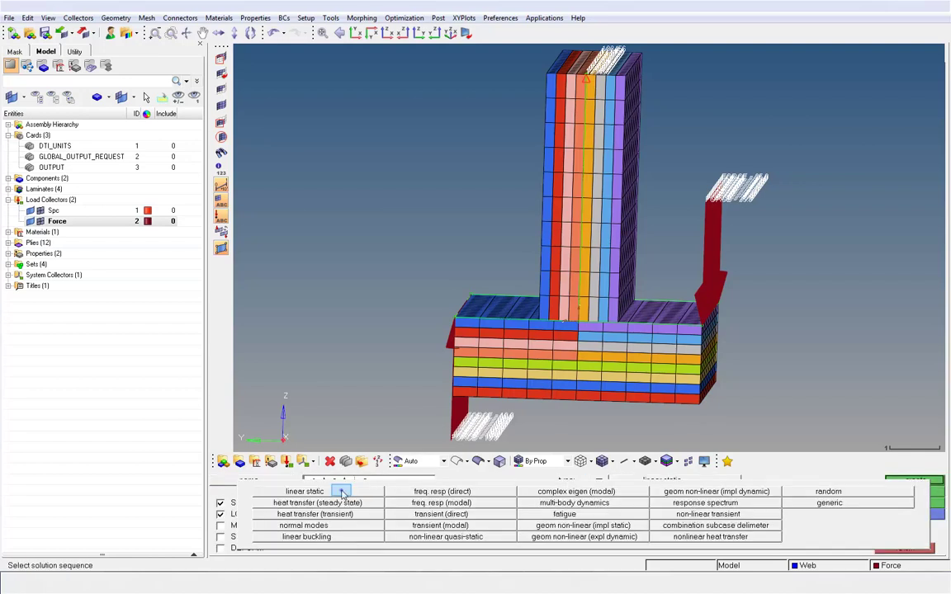
click(342, 490)
click(917, 482)
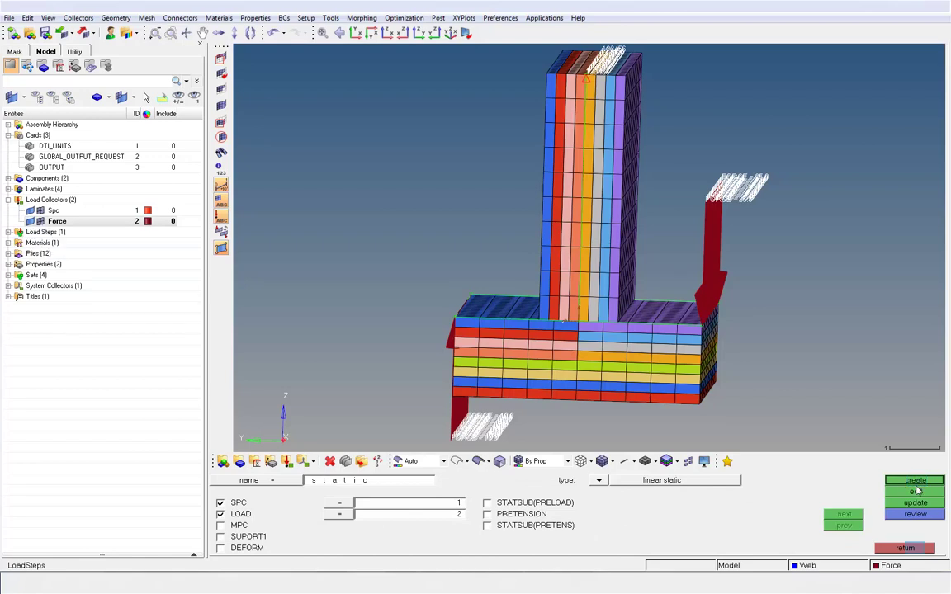
click(905, 548)
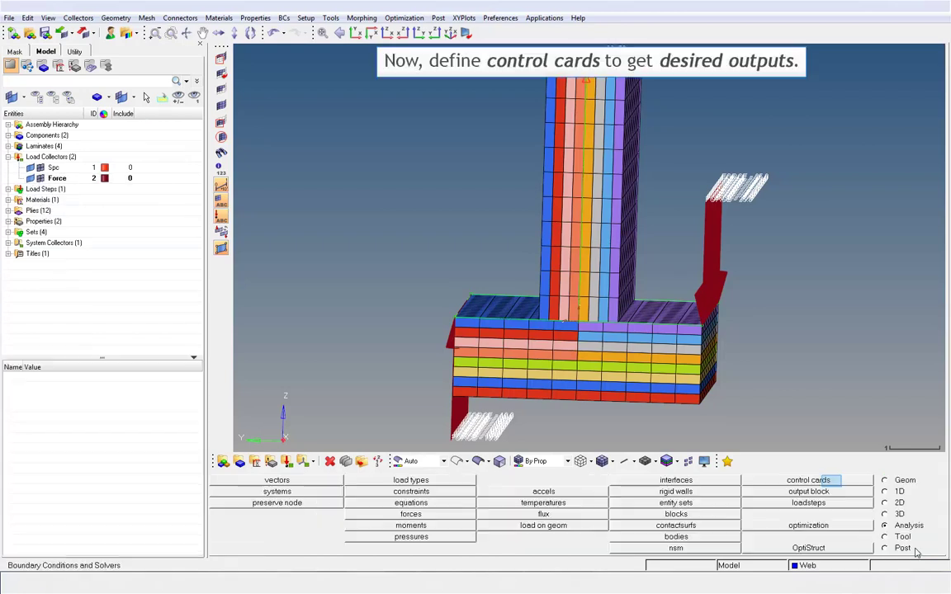
Step: Enable the CFAILURE, CSTRAIN and CSTRESS results in the GLOBAL_OUTPUT_REQUEST control card
click(830, 482)
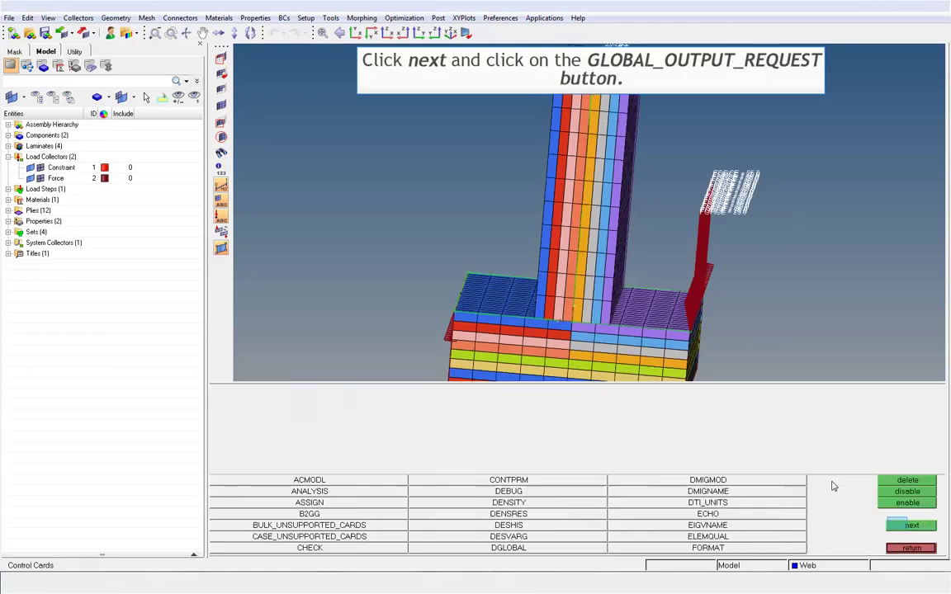
click(900, 526)
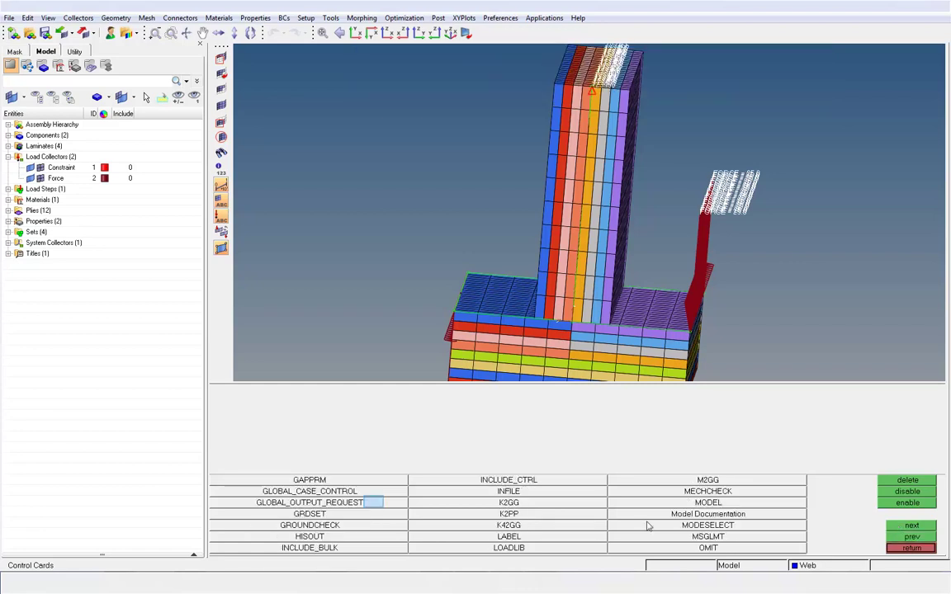
click(363, 502)
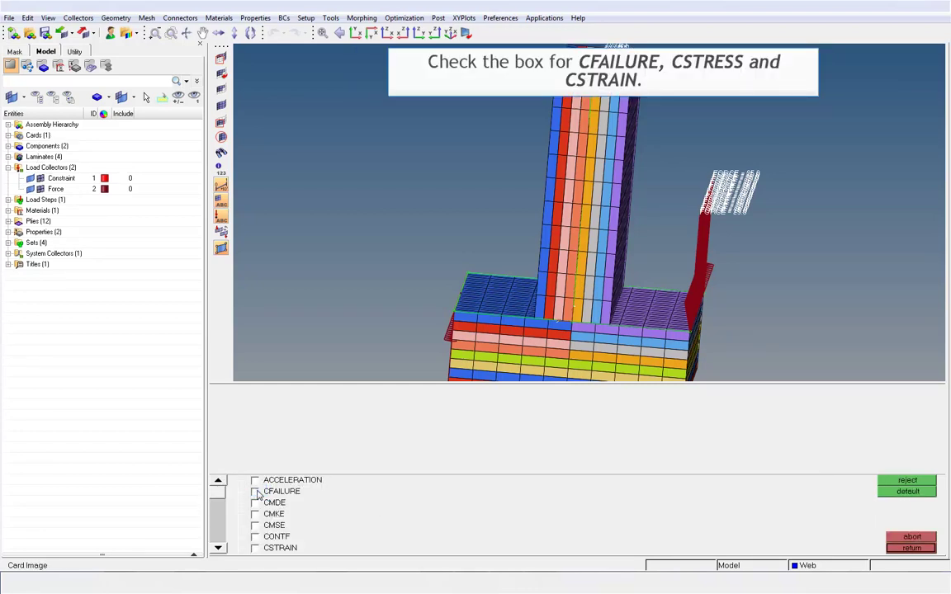
click(255, 492)
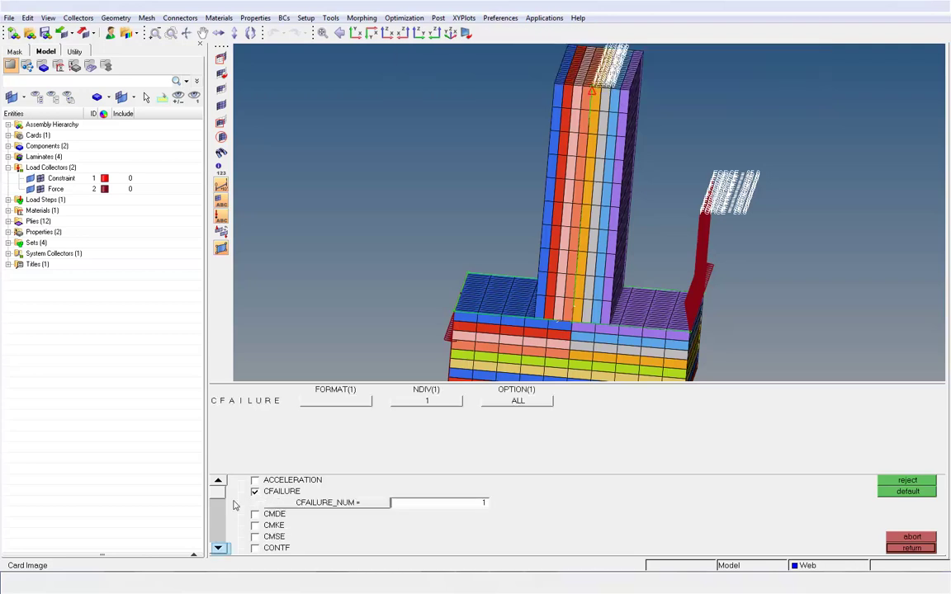
click(218, 547)
click(255, 537)
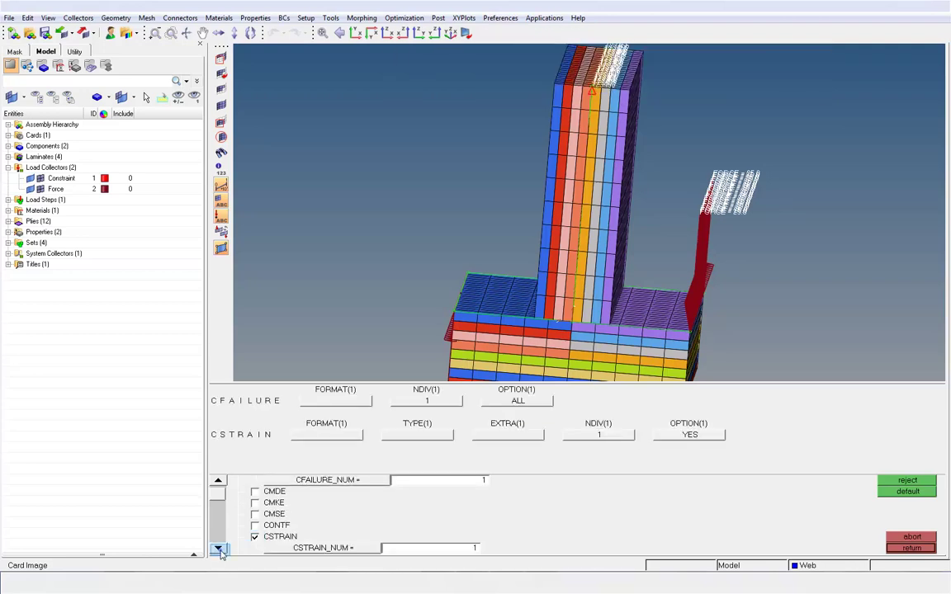
click(218, 547)
click(256, 549)
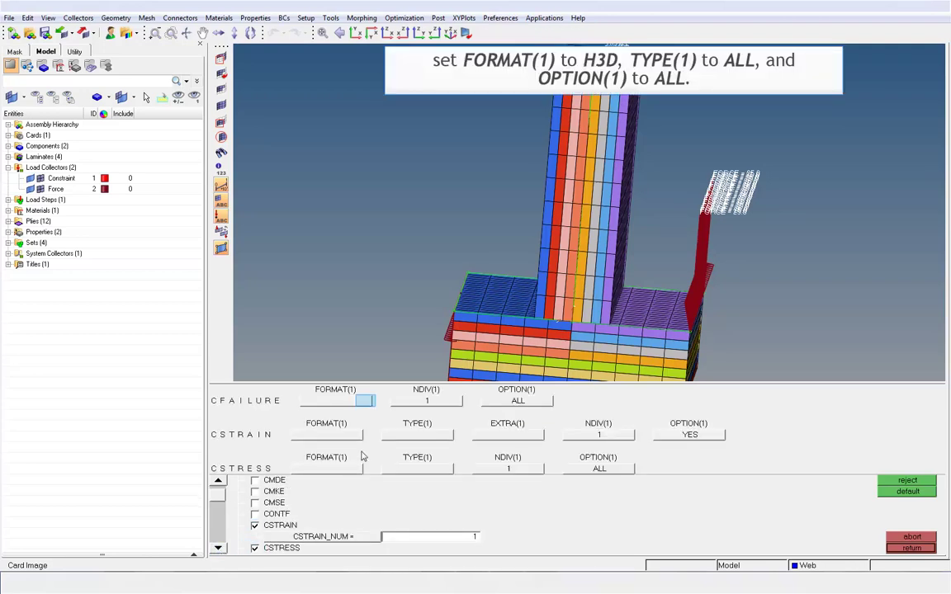
Step: Set the output format of CFAILURE, CSTRAIN and CSTRESS to H3D
click(366, 402)
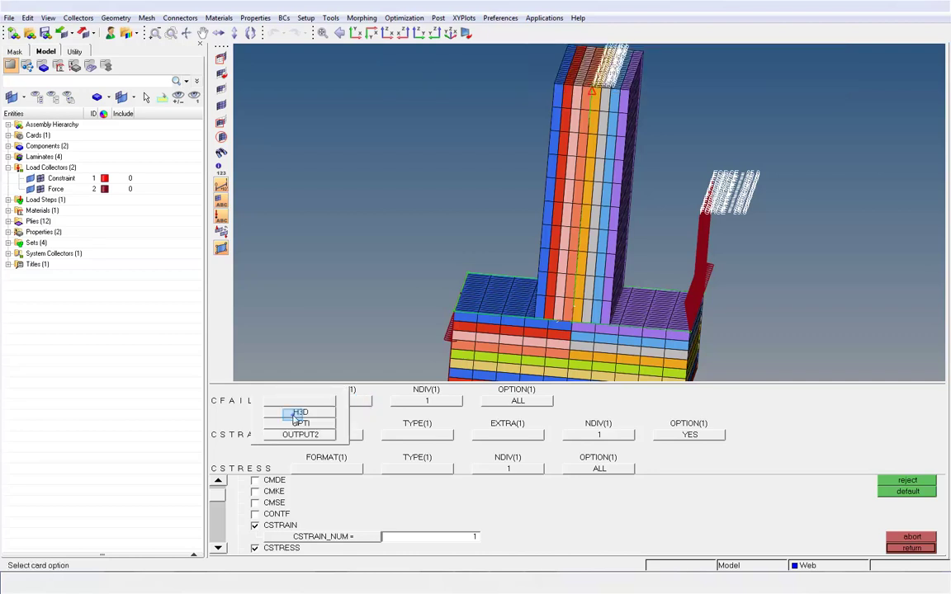
click(324, 410)
click(335, 437)
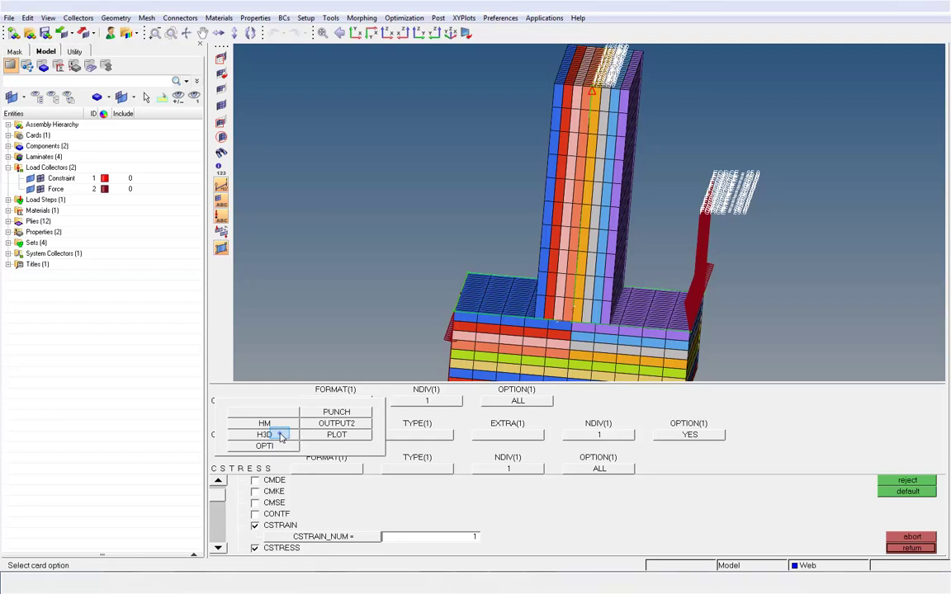
click(281, 435)
click(329, 469)
click(277, 515)
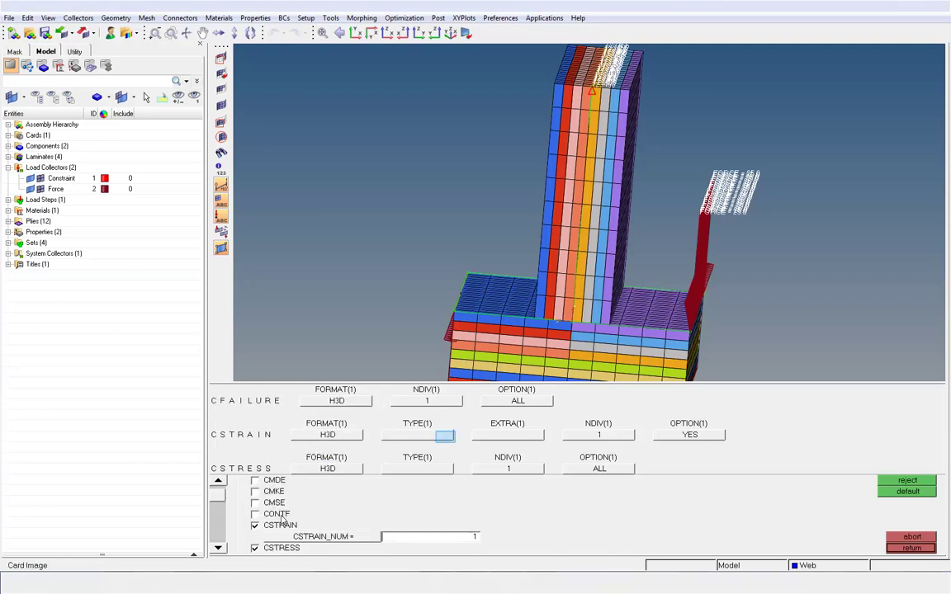
Step: Set the type of CSTRAIN and CSTRESS to ALL and the CSTRAIN option to ALL, and close the control cards
click(443, 435)
click(366, 411)
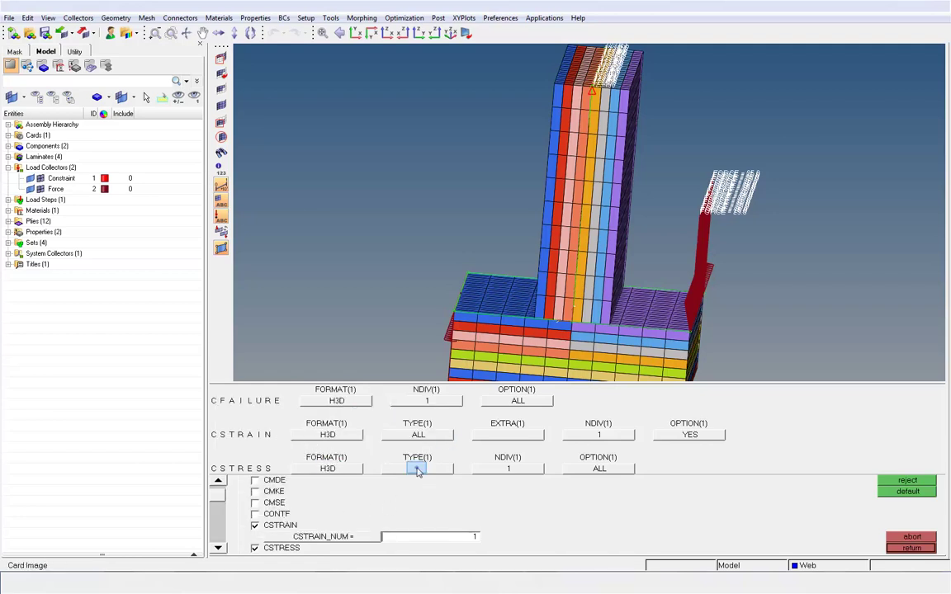
click(419, 471)
click(376, 504)
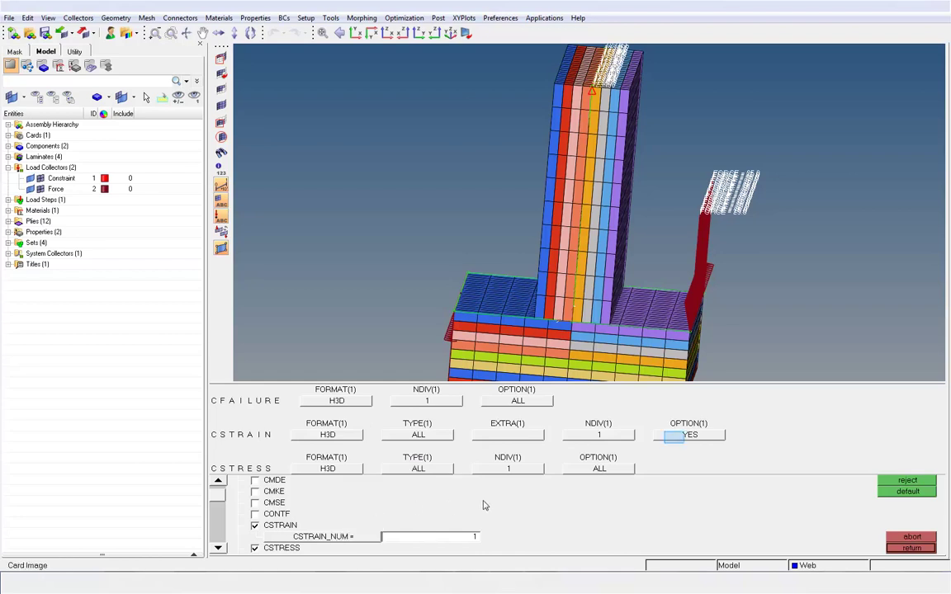
click(675, 435)
click(652, 407)
click(911, 548)
click(904, 549)
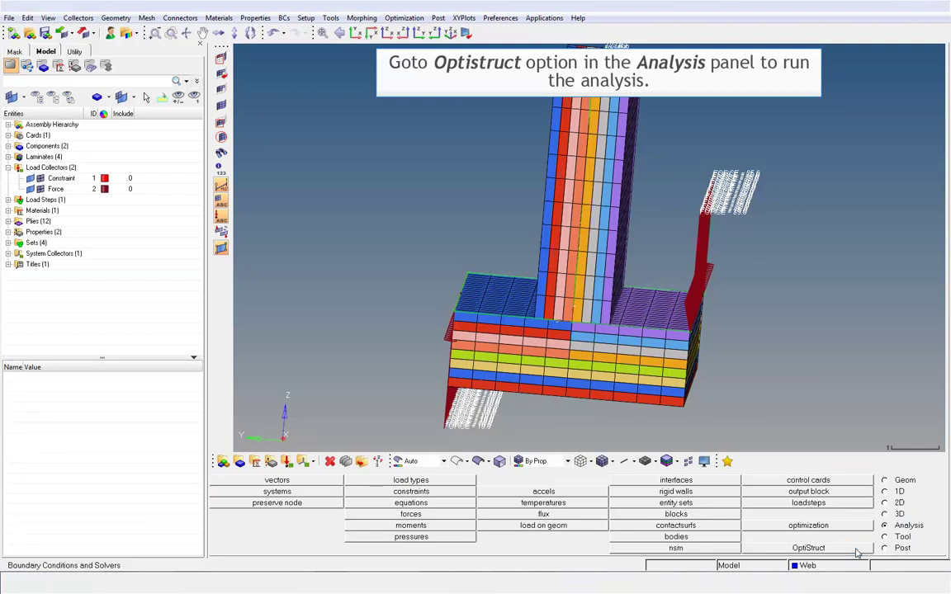
Step: Save the OptiStruct input file as T_Sec.fem in the Comp_PostProcess folder, replacing the existing file
click(857, 551)
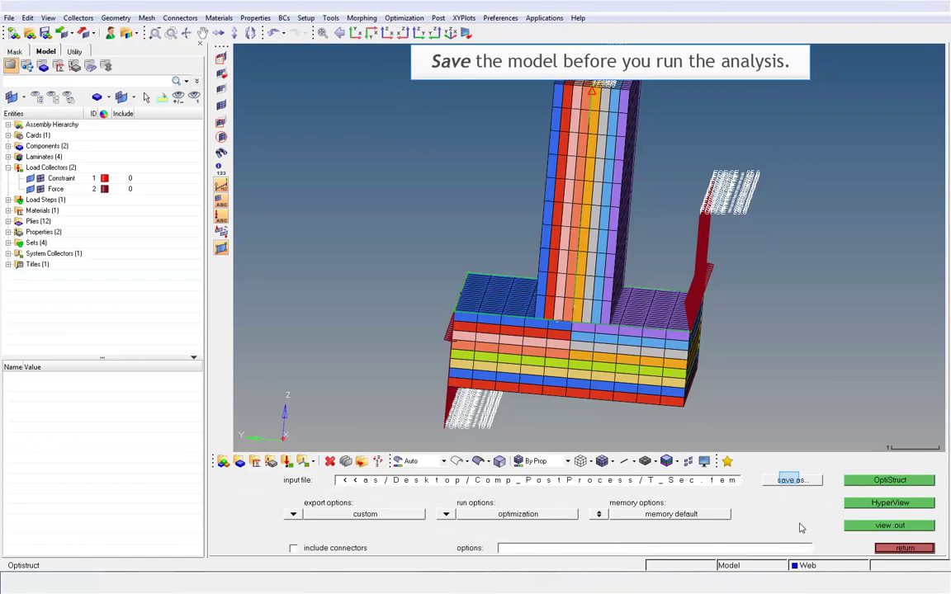
click(791, 481)
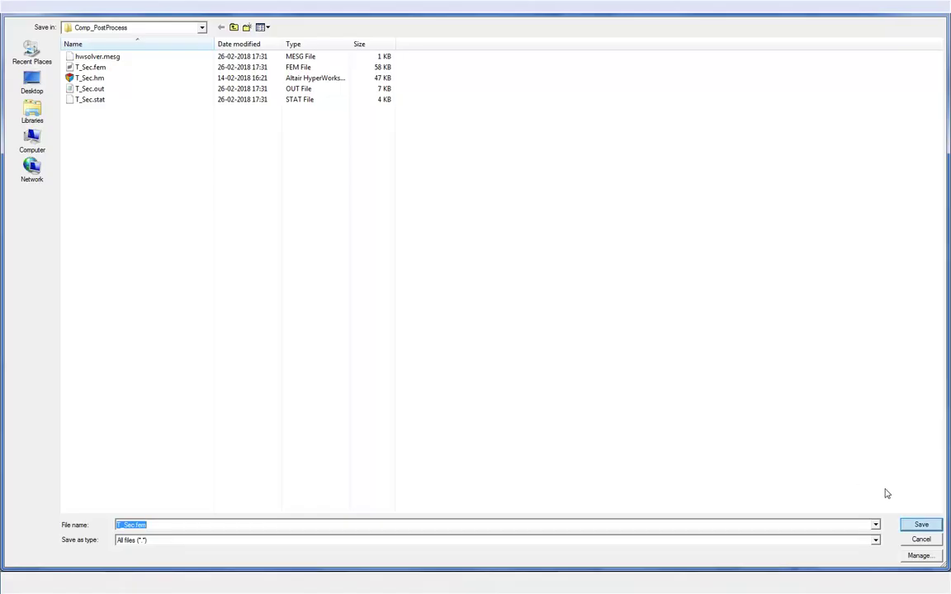
click(921, 525)
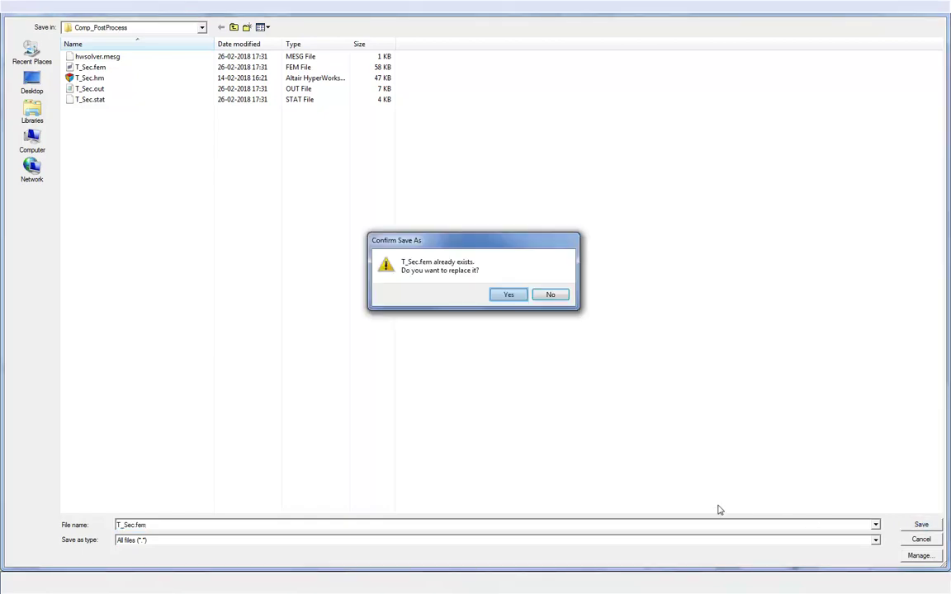
click(510, 295)
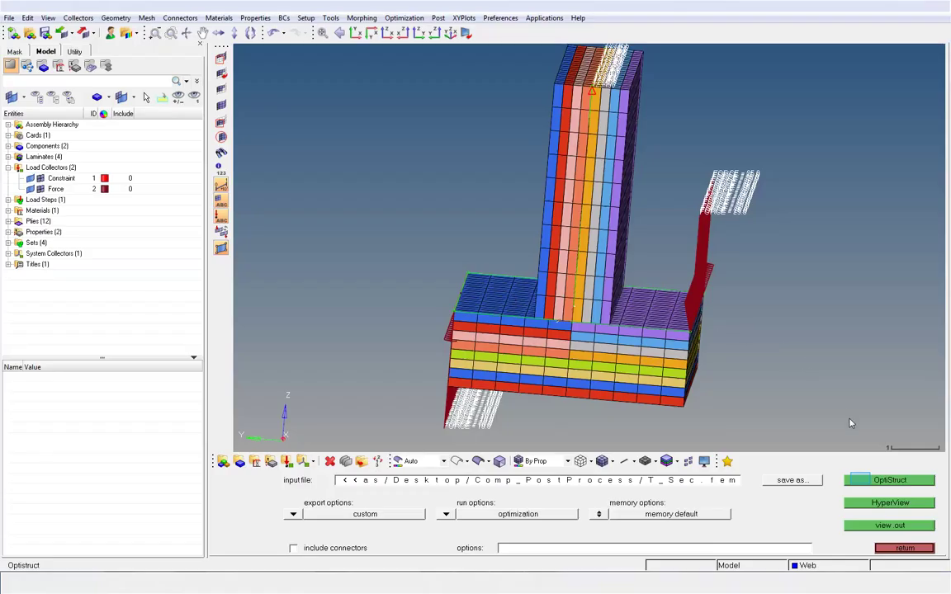
Step: Run the OptiStruct analysis of T_Sec.fem, review the solver summary and open the results in HyperView
click(862, 482)
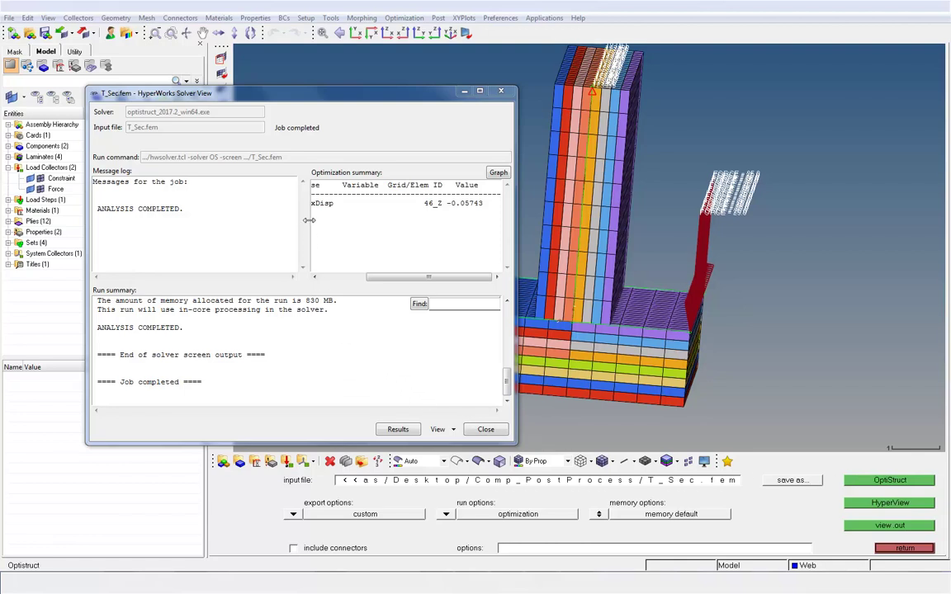
drag(309, 220, 270, 220)
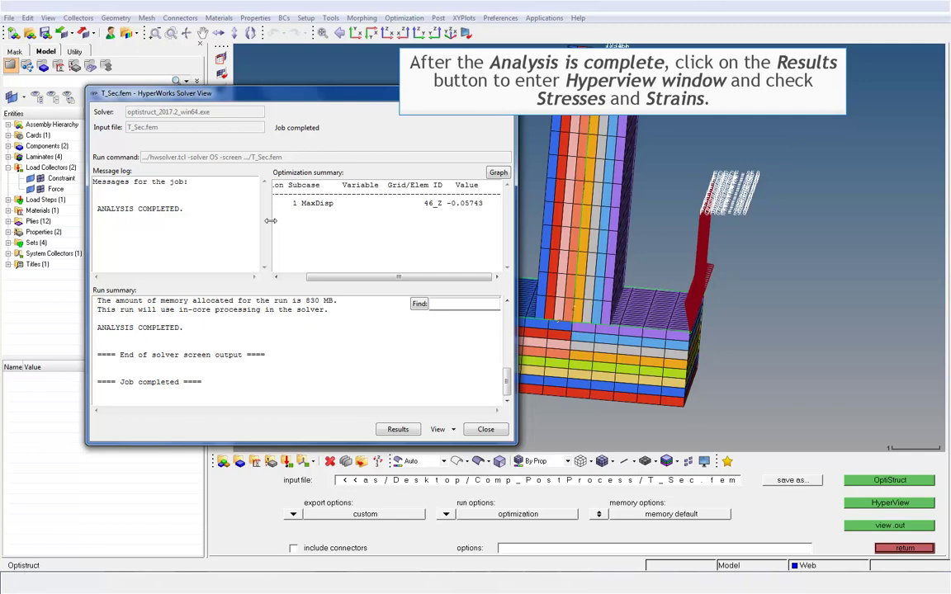
click(400, 429)
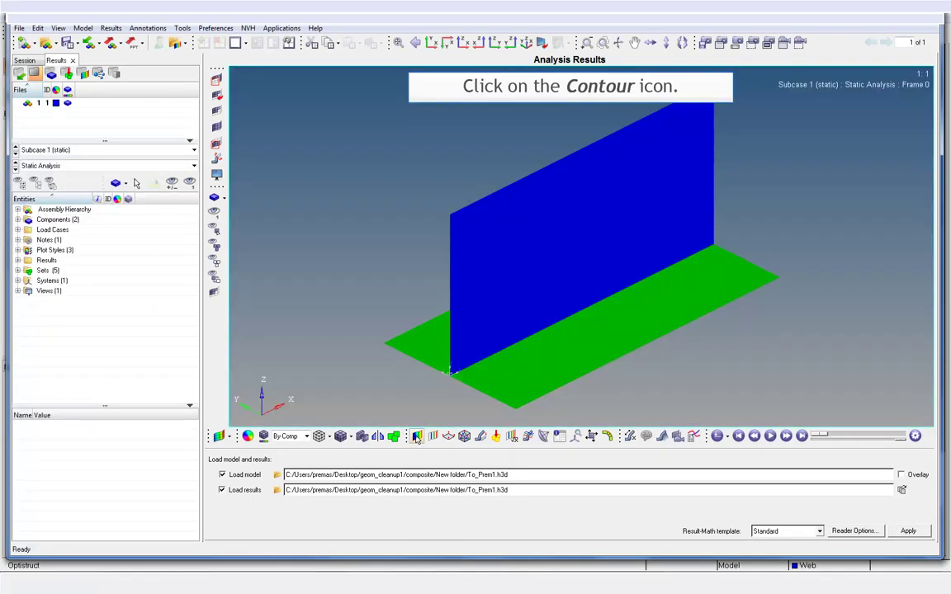
Step: Display the displacement magnitude contour on the flange-and-web model
click(417, 437)
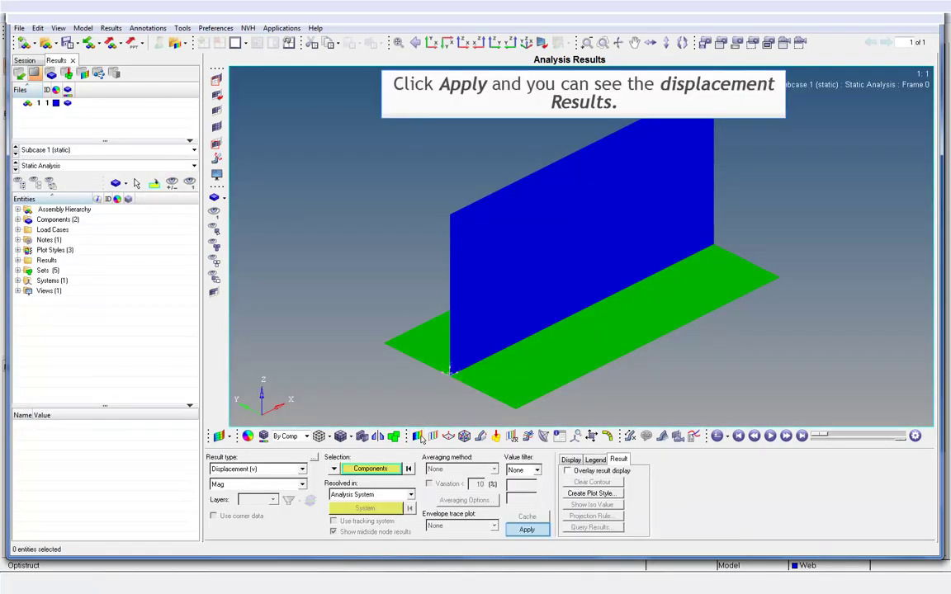
click(539, 533)
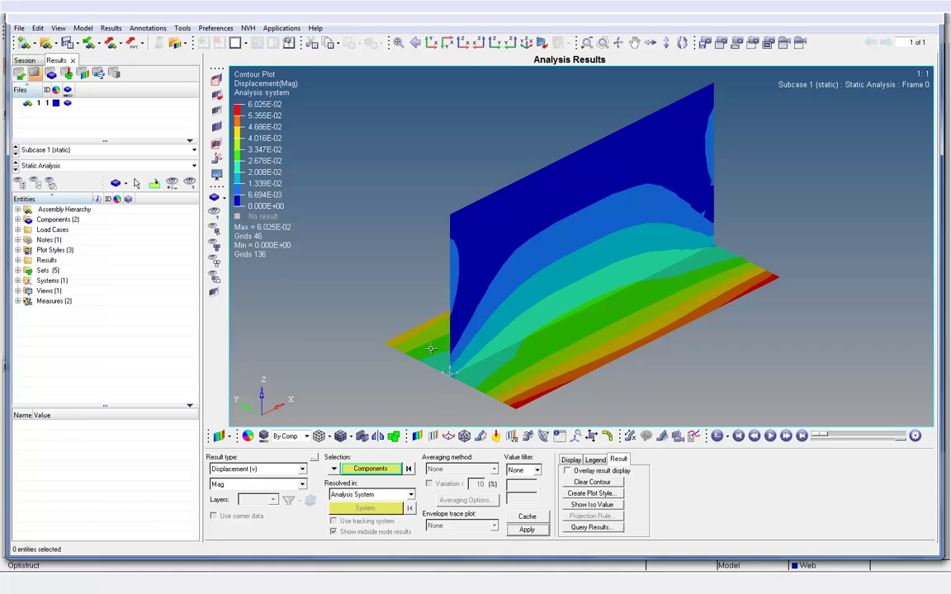
ctrl+drag(428, 262, 611, 263)
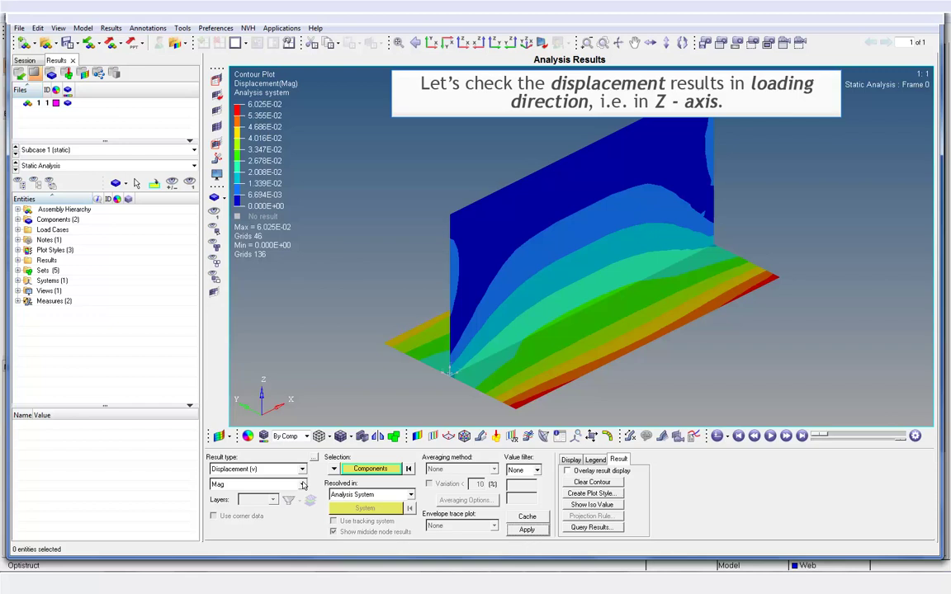
Step: Change the displacement contour to the Z component and apply it
click(303, 484)
click(247, 519)
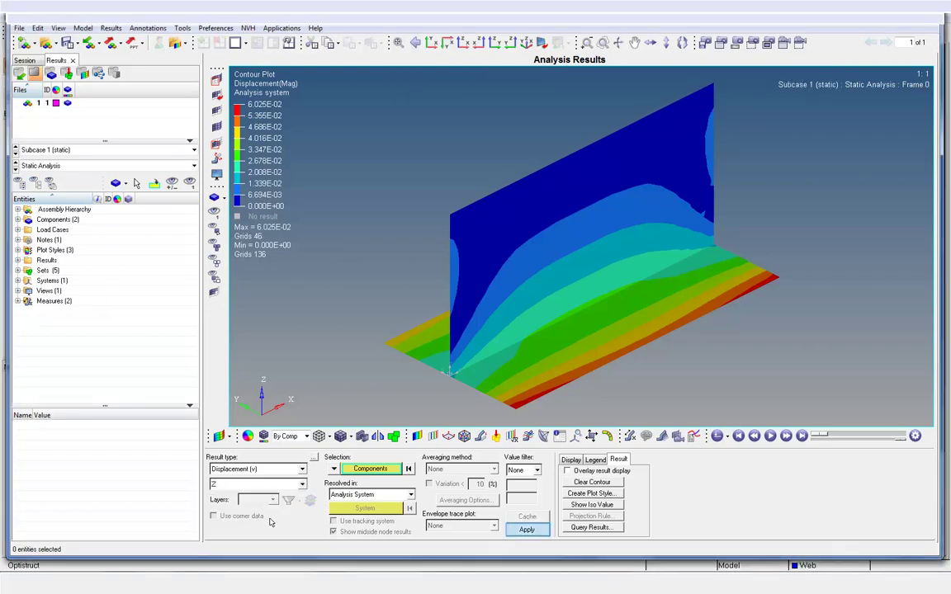
click(527, 530)
ctrl+drag(459, 267, 462, 307)
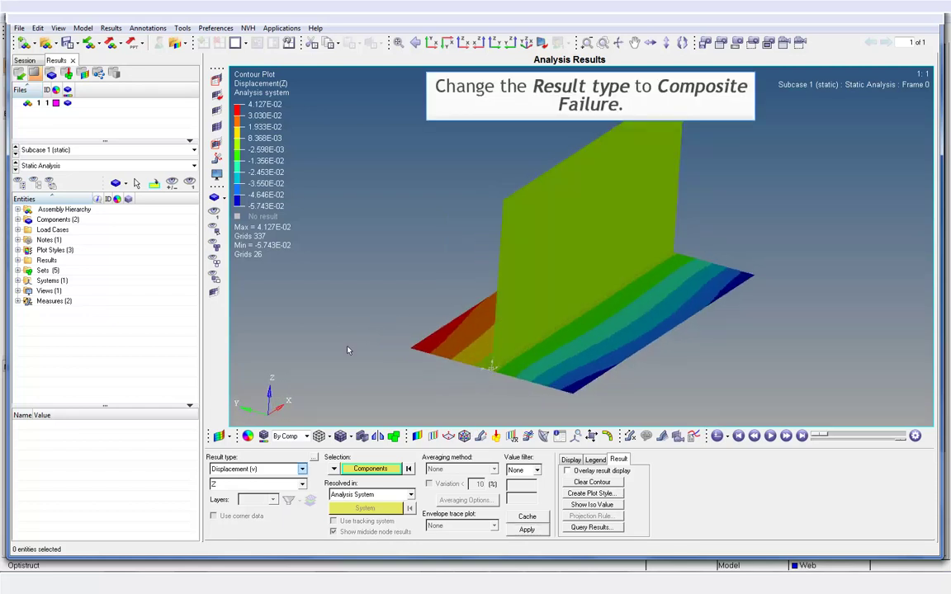
Step: Contour the Composite Failure result with Ply Failure and the Max layer option
click(302, 471)
click(248, 495)
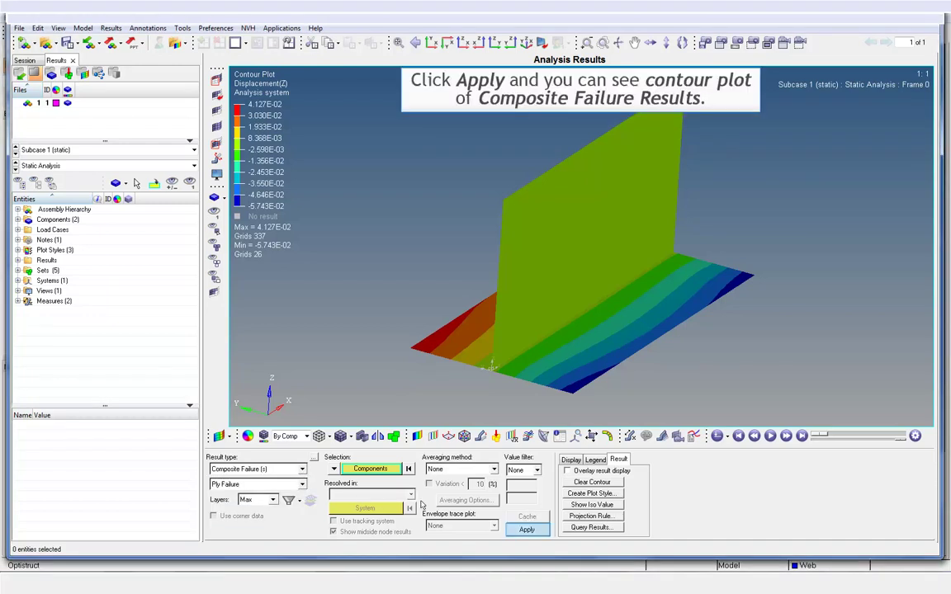
click(526, 530)
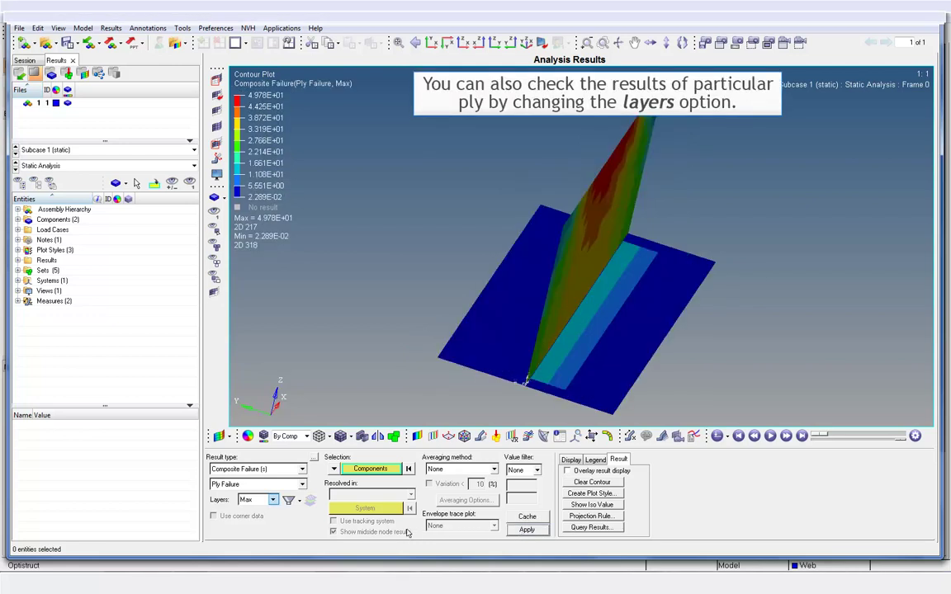
Step: Contour the ply failure of individual layers, first for ply1 and after that for ply2
click(274, 500)
scroll(252, 528, down, 2)
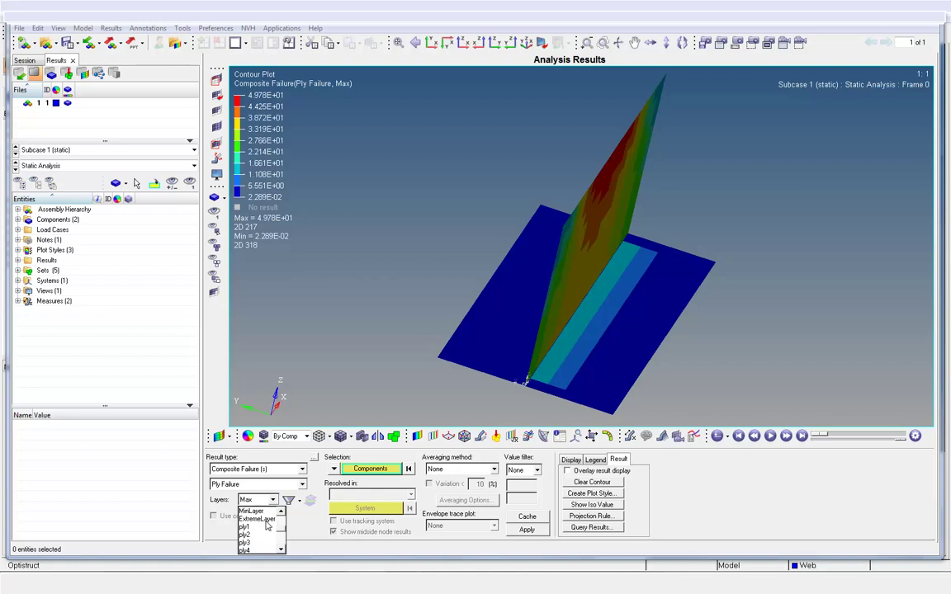
click(252, 527)
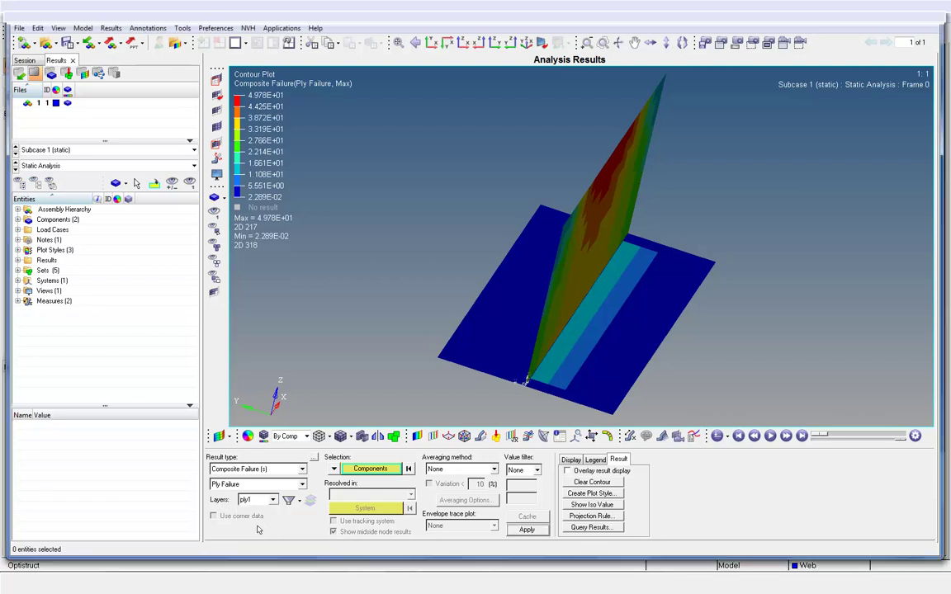
click(527, 530)
click(274, 500)
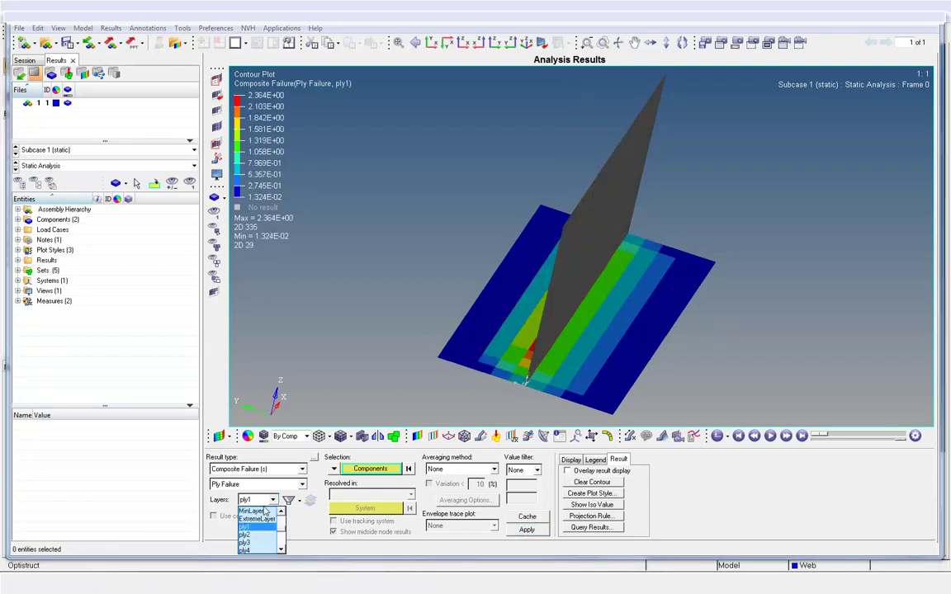
click(246, 534)
click(533, 530)
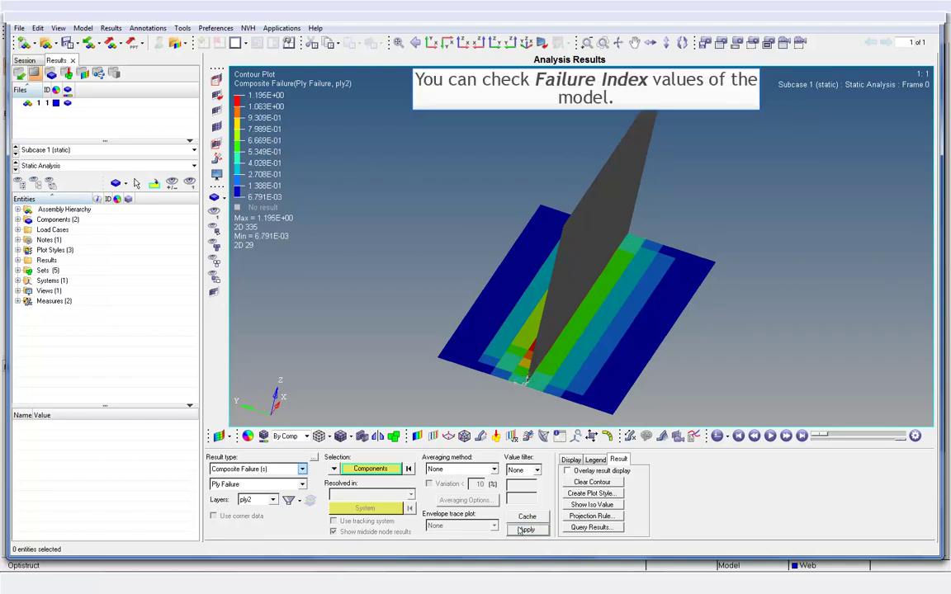
Step: Contour the Composite Failure Index result on the whole model
click(302, 471)
click(248, 501)
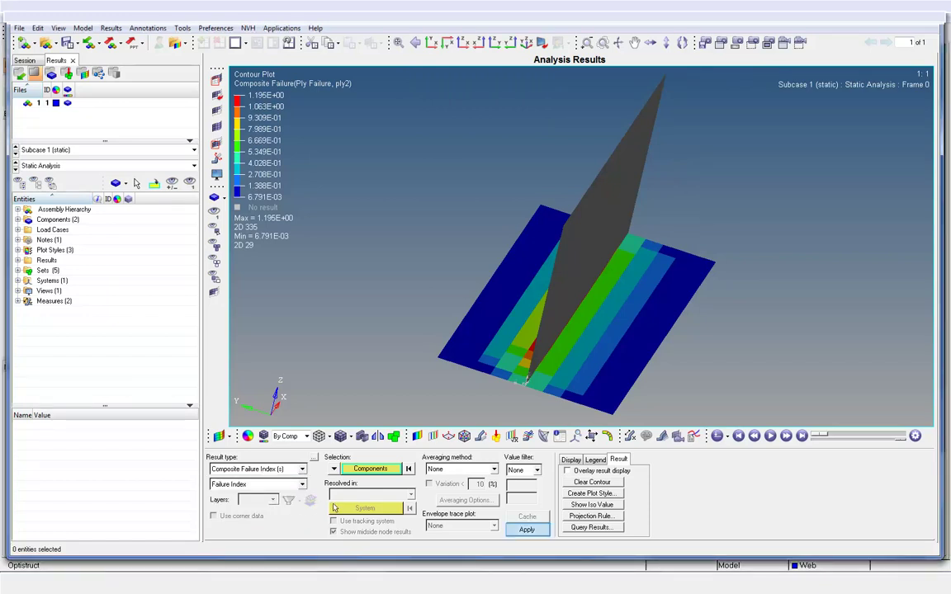
click(528, 530)
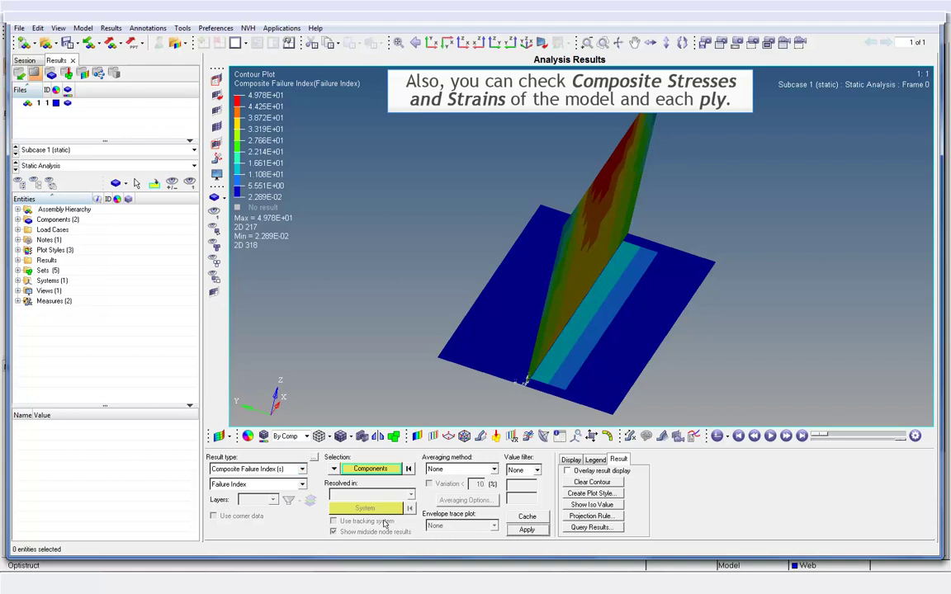
Step: Contour the Composite Strains result as Von Mises Strain with the Max layer option
click(295, 470)
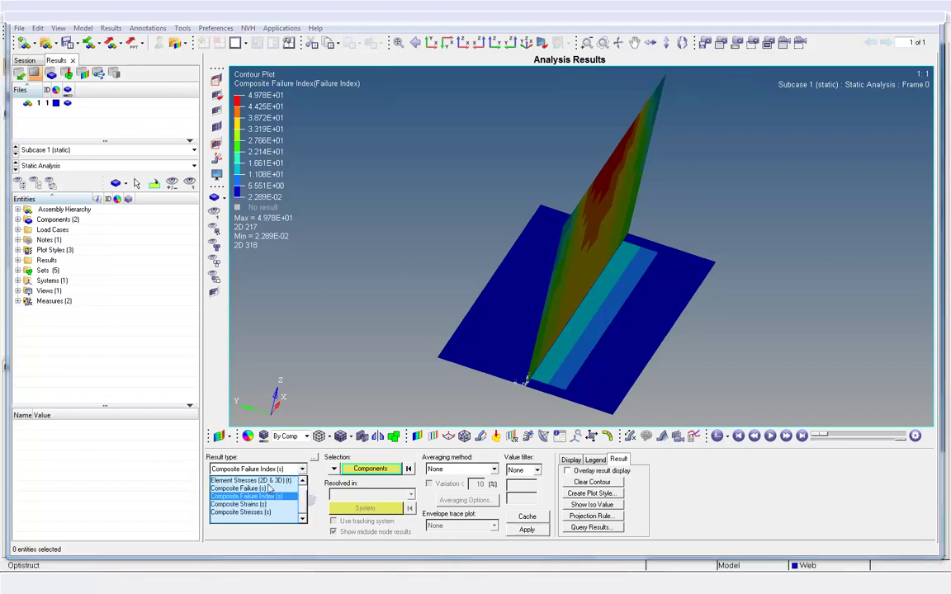
click(240, 503)
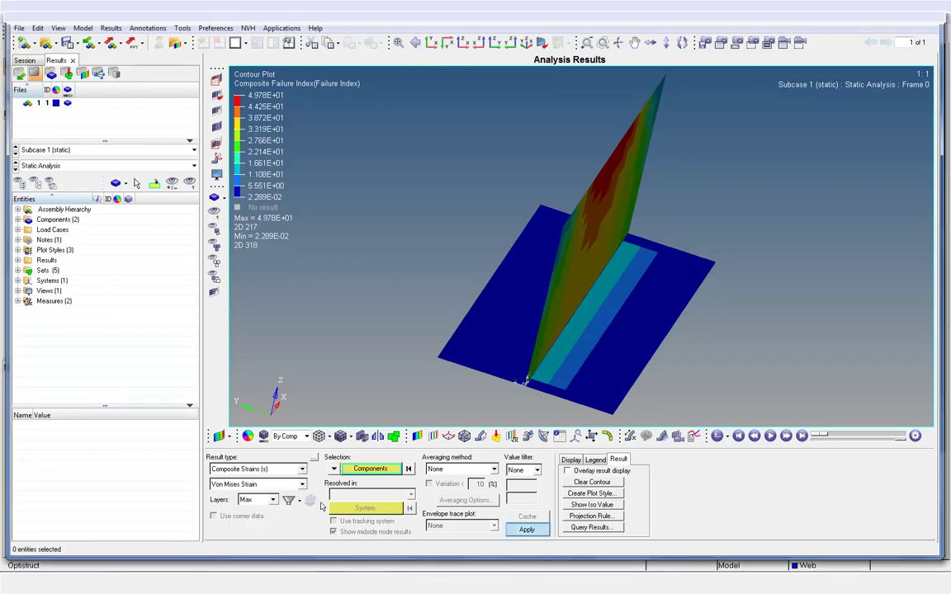
click(527, 530)
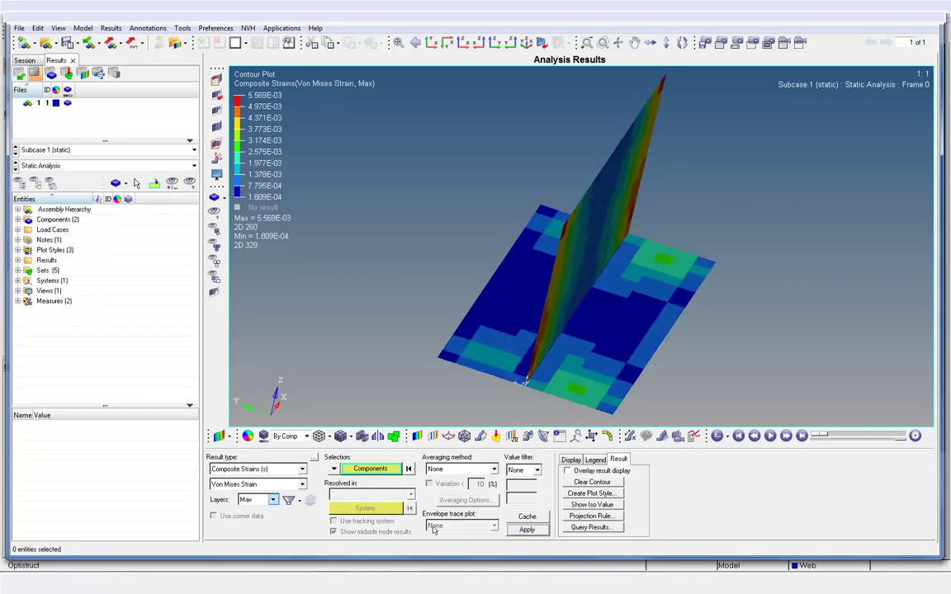
Step: Set the composite Von Mises strain contour to layer ply1 and apply it
click(273, 500)
scroll(256, 533, down, 2)
scroll(256, 533, up, 2)
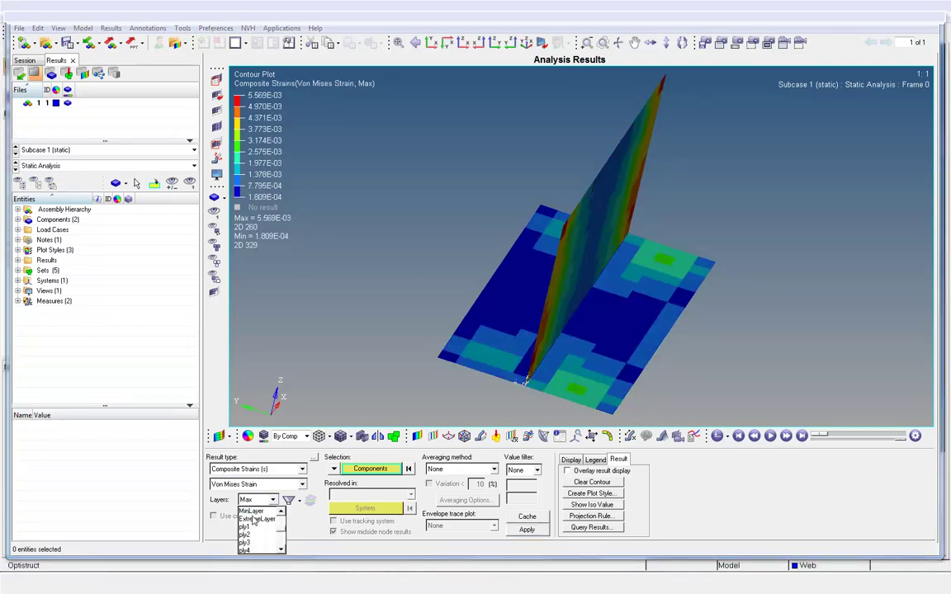
click(246, 520)
click(542, 532)
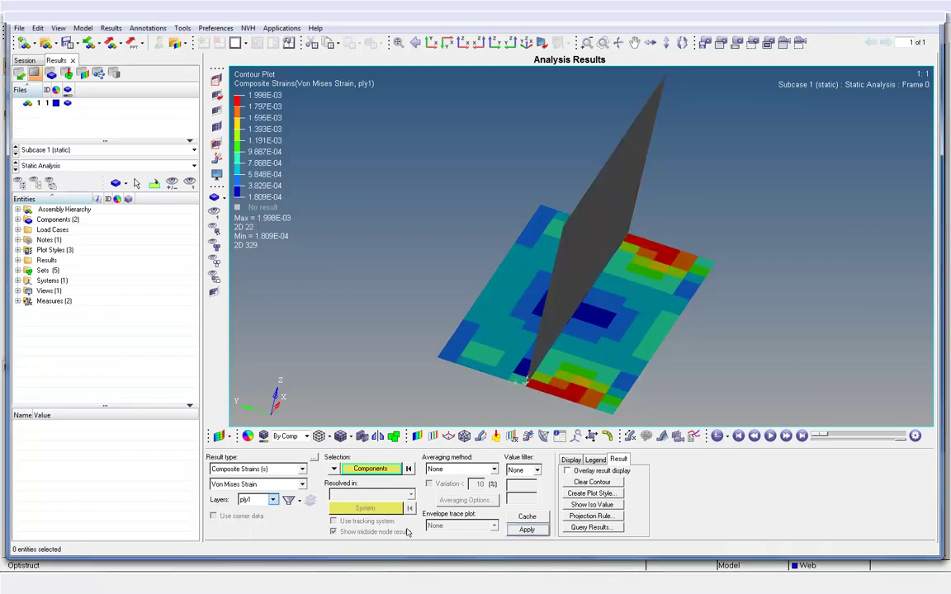
Step: Switch the composite Von Mises strain contour to layer ply5 and apply it
click(268, 500)
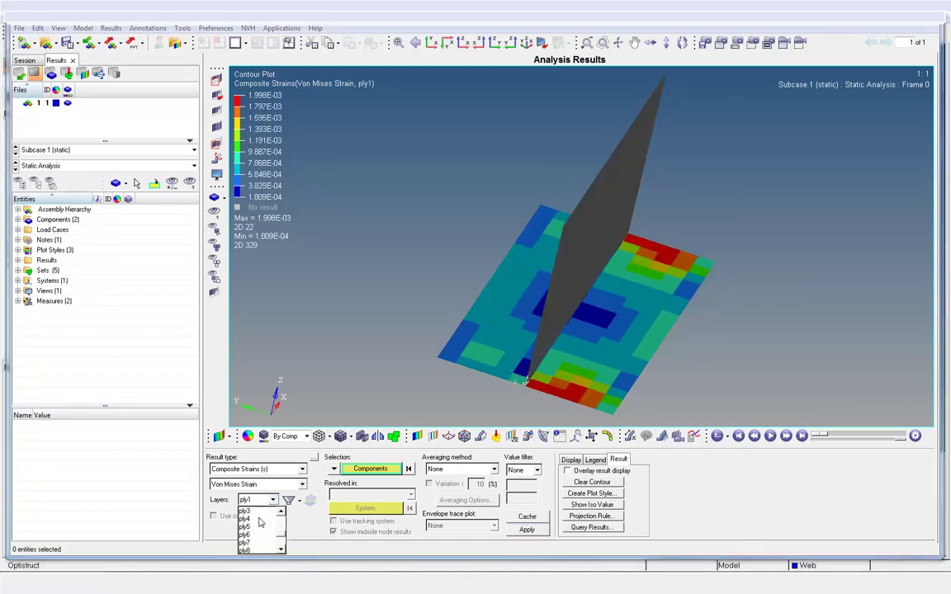
scroll(248, 528, down, 1)
click(247, 535)
click(528, 530)
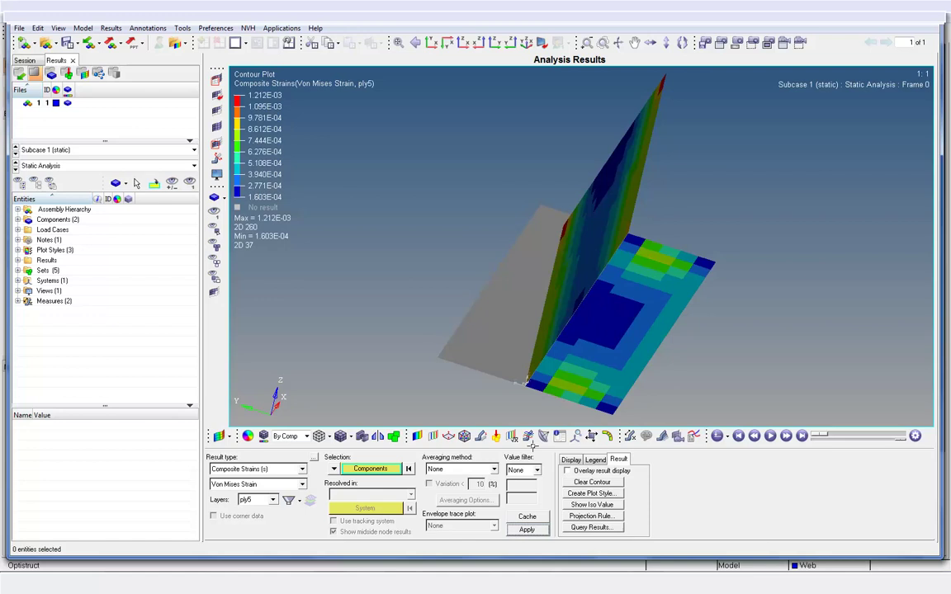
ctrl+drag(532, 341, 514, 328)
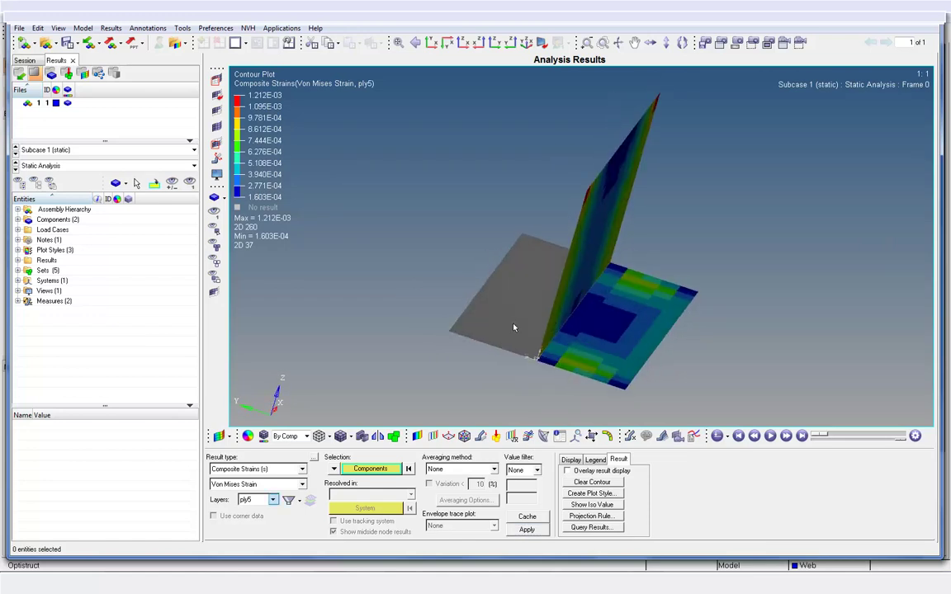
Step: Show the composite Von Mises strain contour for layer ply10
click(273, 499)
scroll(257, 529, down, 3)
click(247, 519)
click(526, 529)
ctrl+drag(604, 314, 647, 319)
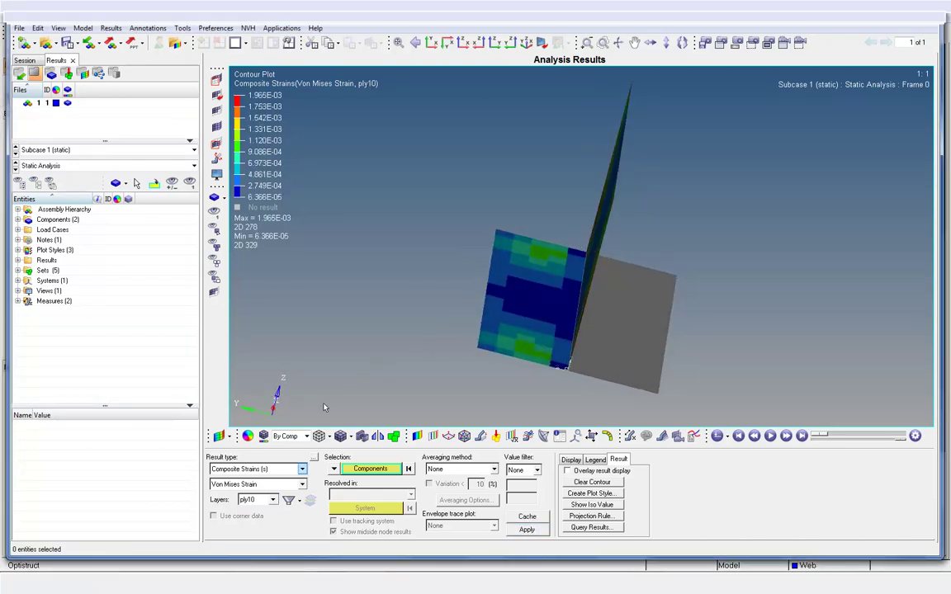
Step: Contour the Composite Stresses result as Von Mises Stress for layer ply10 and inspect the web and flange
click(302, 468)
click(256, 510)
click(273, 501)
click(526, 530)
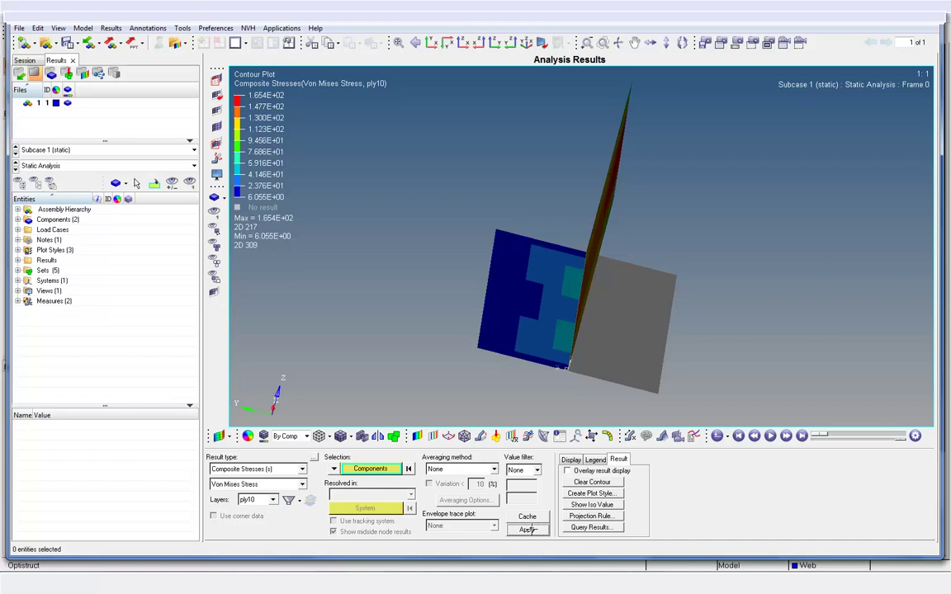
mouse_move(537, 328)
ctrl+mouse_down()
mouse_move(578, 334)
mouse_move(533, 326)
ctrl+mouse_up()
ctrl+drag(630, 212, 743, 244)
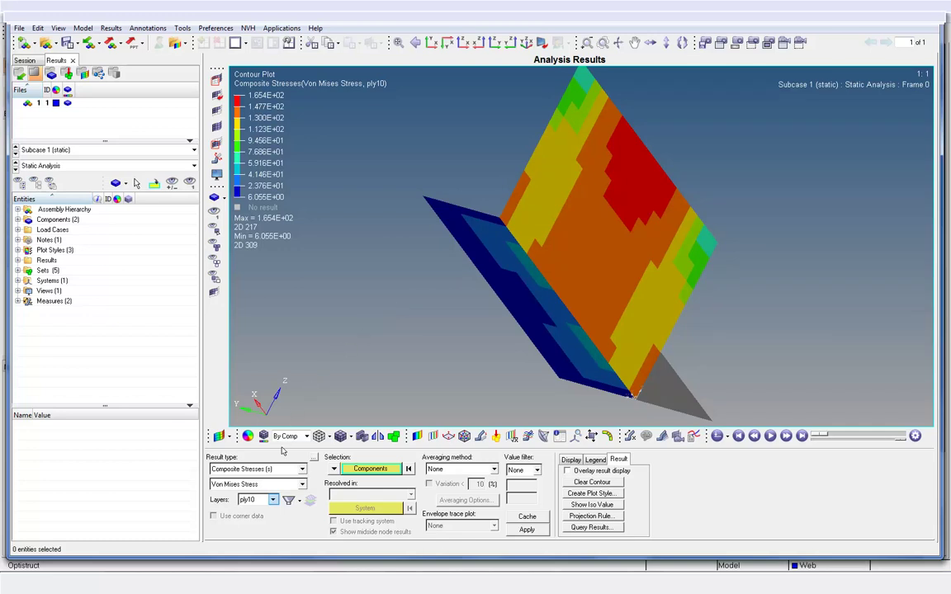
Step: Switch the composite Von Mises stress contour to layer ply1 and inspect the flange
click(258, 500)
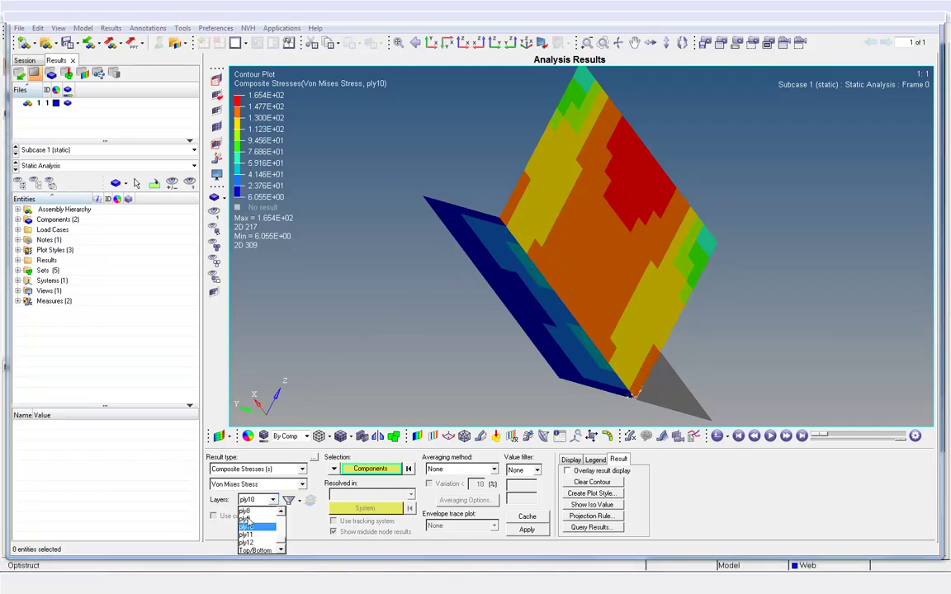
scroll(252, 528, up, 5)
click(251, 529)
click(526, 529)
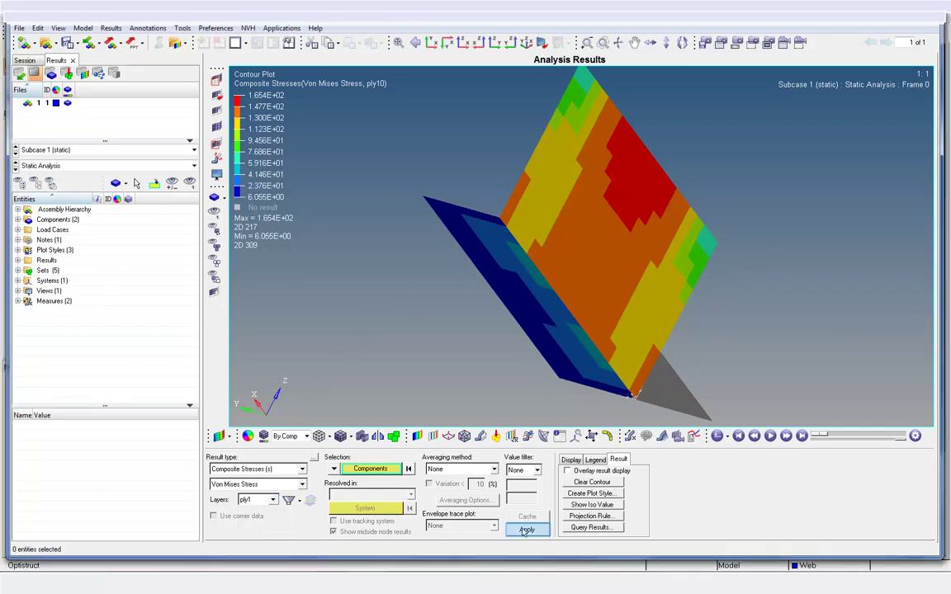
ctrl+drag(530, 184, 503, 206)
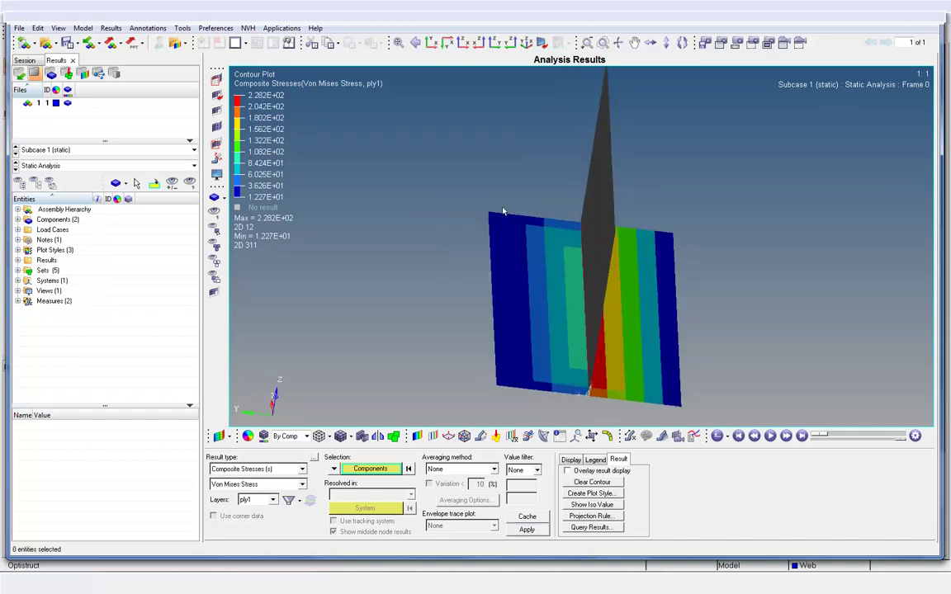